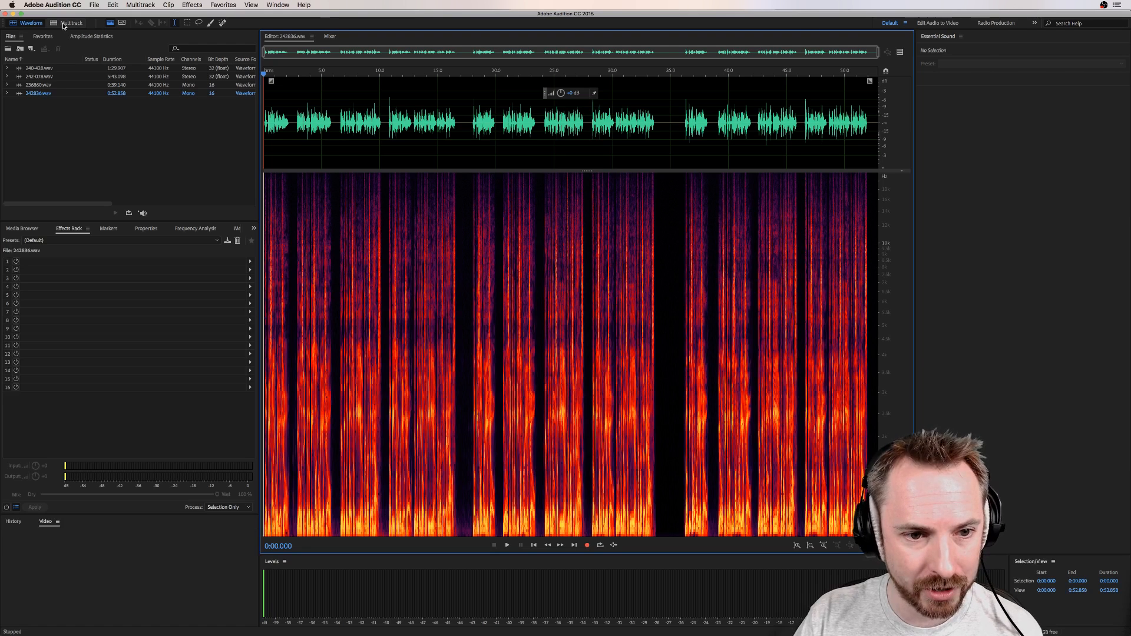
Step: Create a new multitrack session named "Radio Production FX" using the MRC template
{"action": "left_click", "coordinate": [63, 25]}
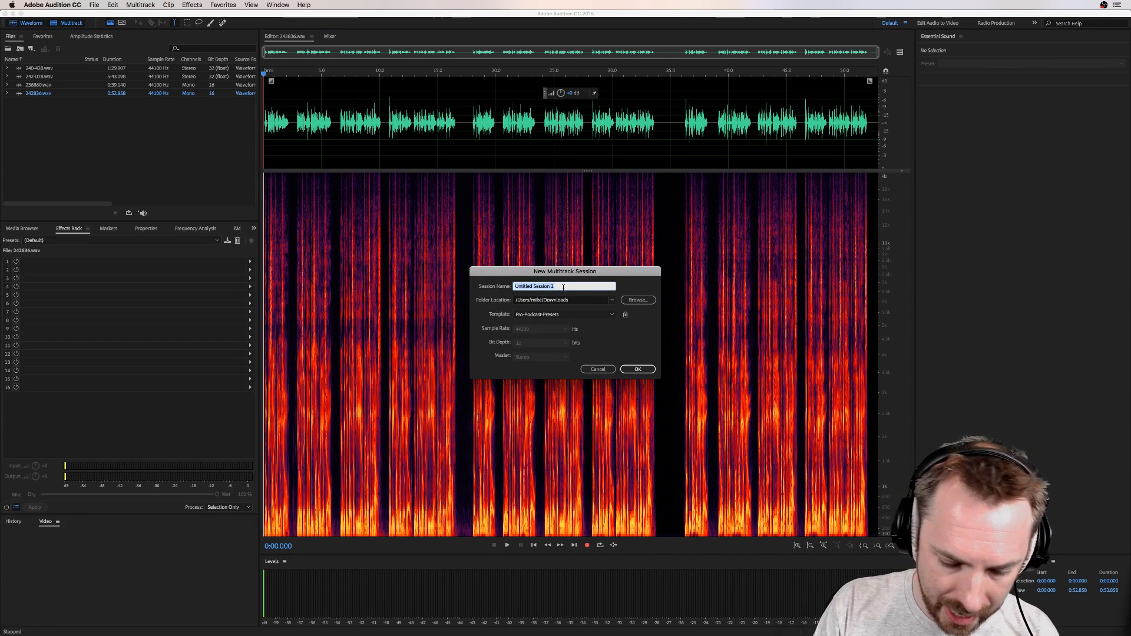
{"action": "type", "text": "Radio P"}
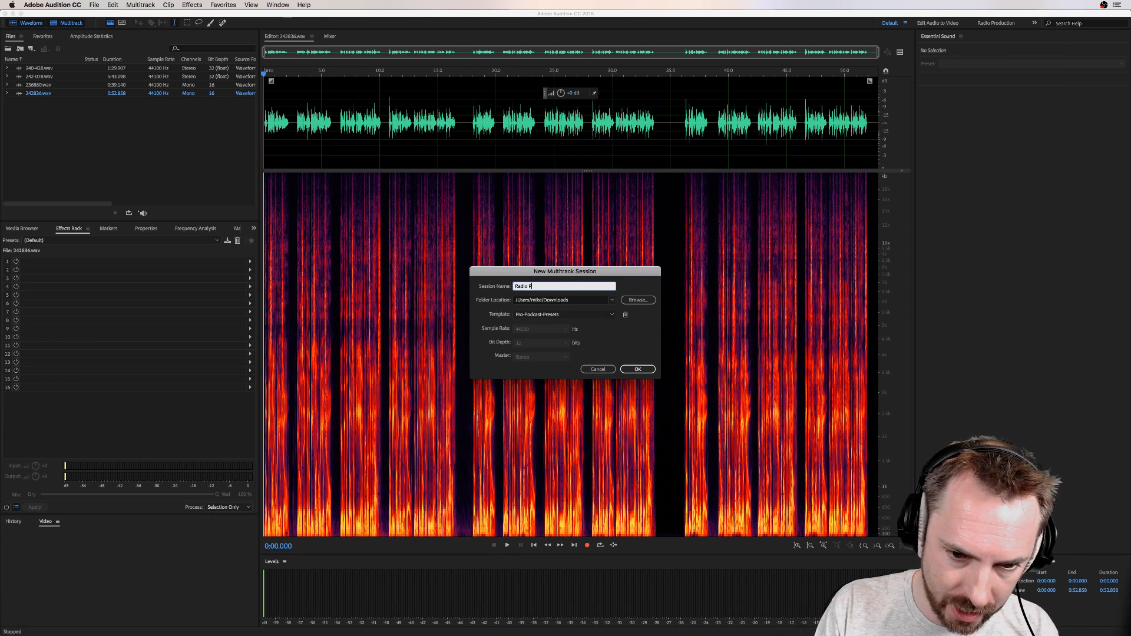
{"action": "type", "text": "roduction"}
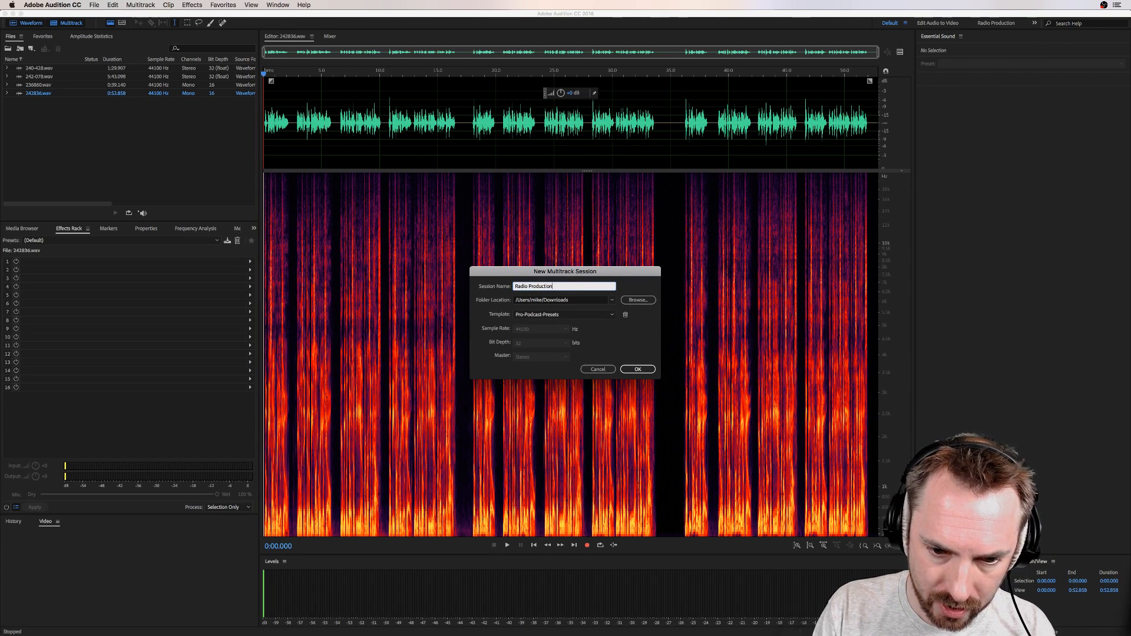
{"action": "type", "text": " FX"}
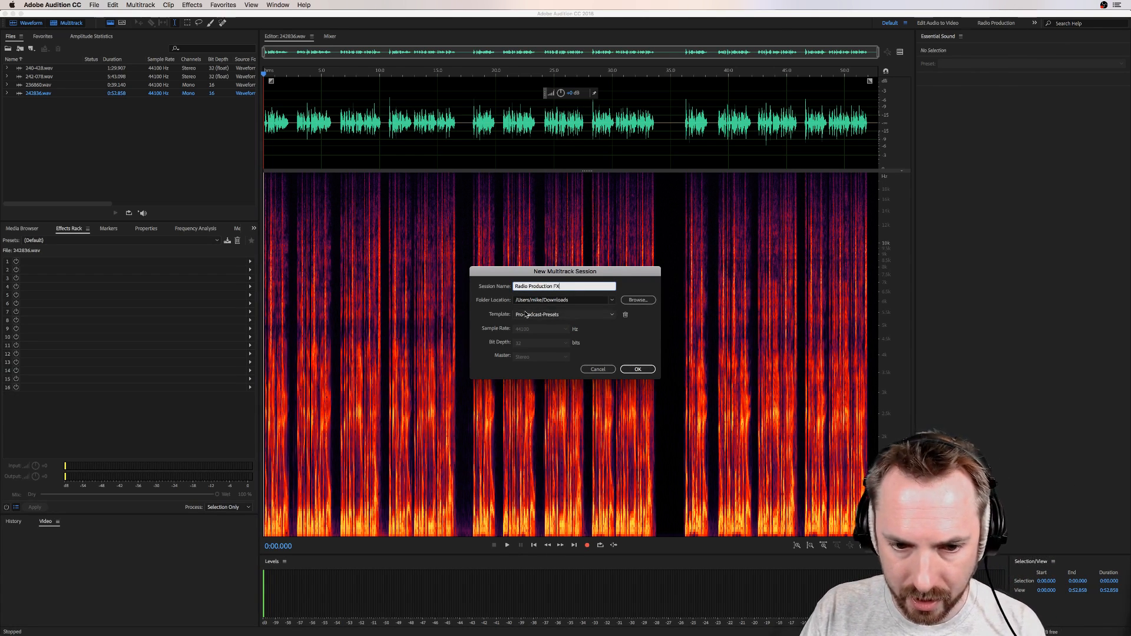
{"action": "left_click", "coordinate": [526, 314]}
{"action": "left_click", "coordinate": [541, 384]}
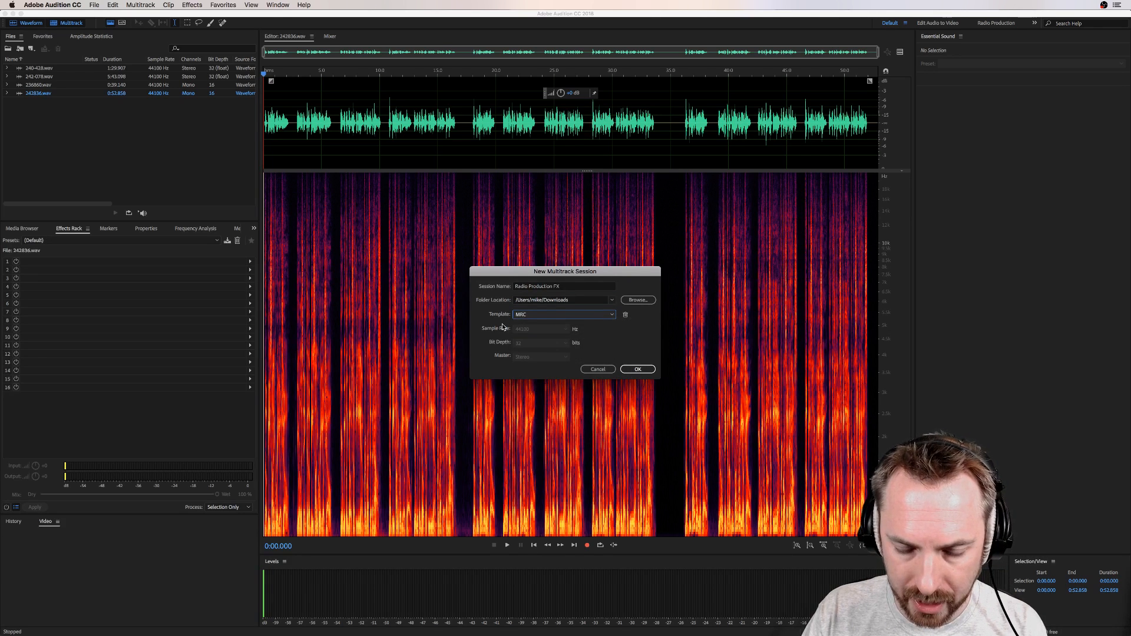
{"action": "left_click", "coordinate": [649, 369]}
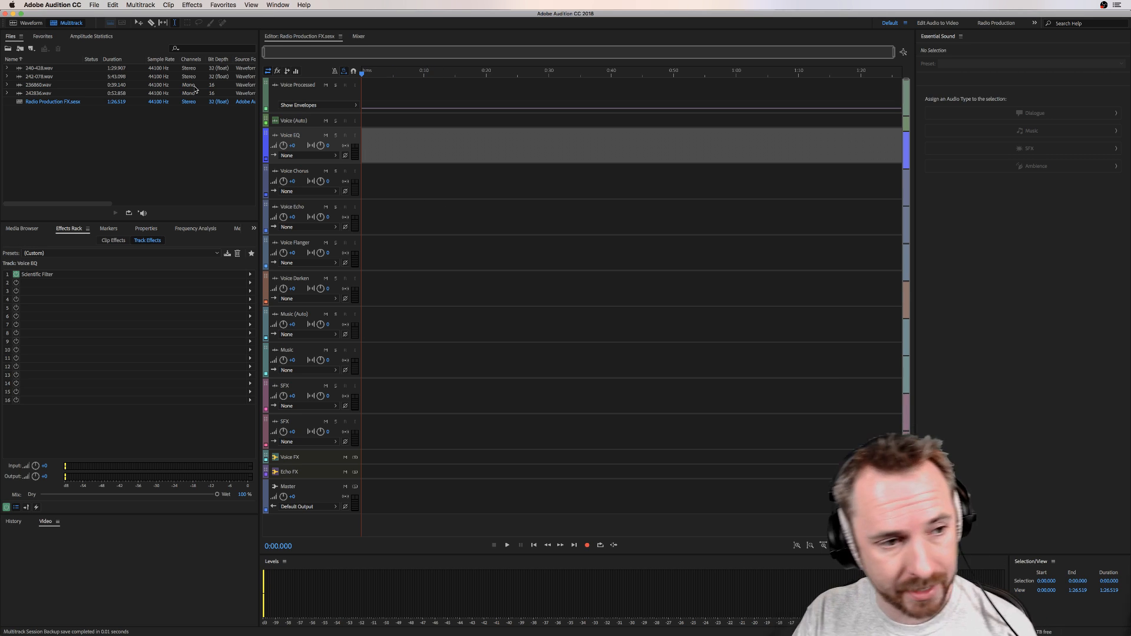
Step: Place 242836.wav at the beginning of the Voice Processed track
{"action": "left_click_drag", "start_coordinate": [41, 95], "coordinate": [353, 90]}
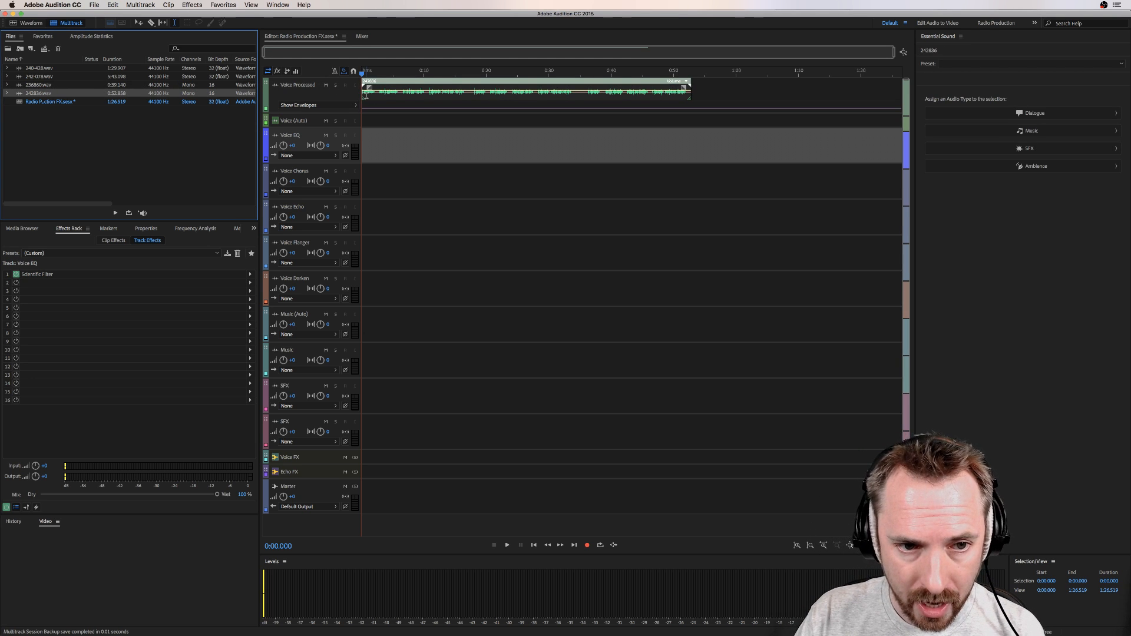
{"action": "left_click", "coordinate": [370, 94]}
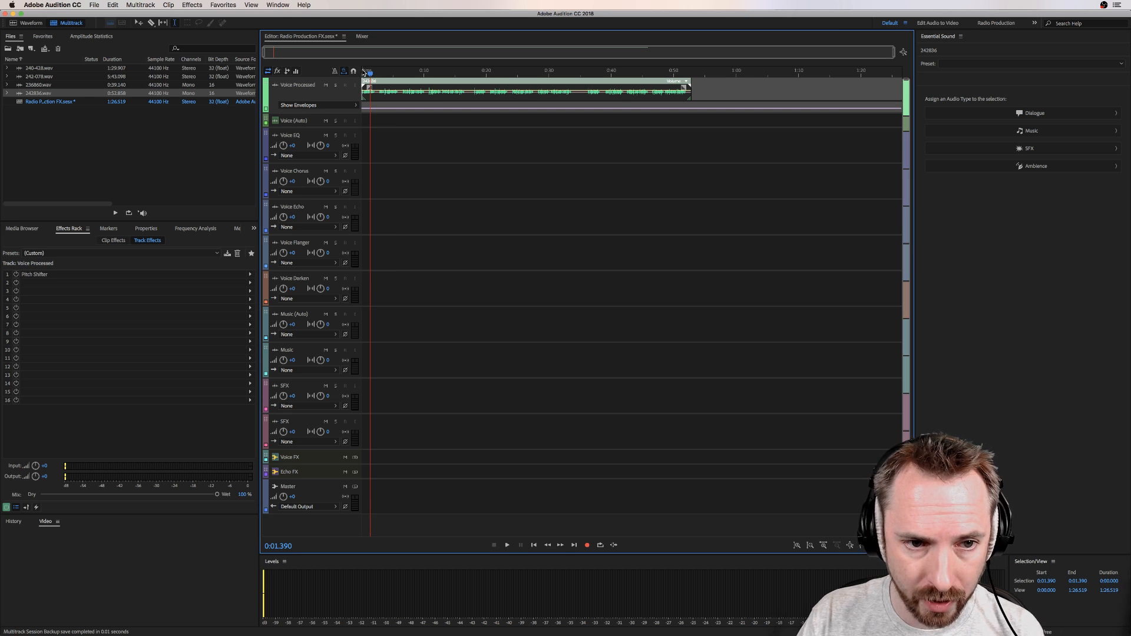
{"action": "scroll", "coordinate": [364, 72], "scroll_direction": "up", "scroll_amount": 4}
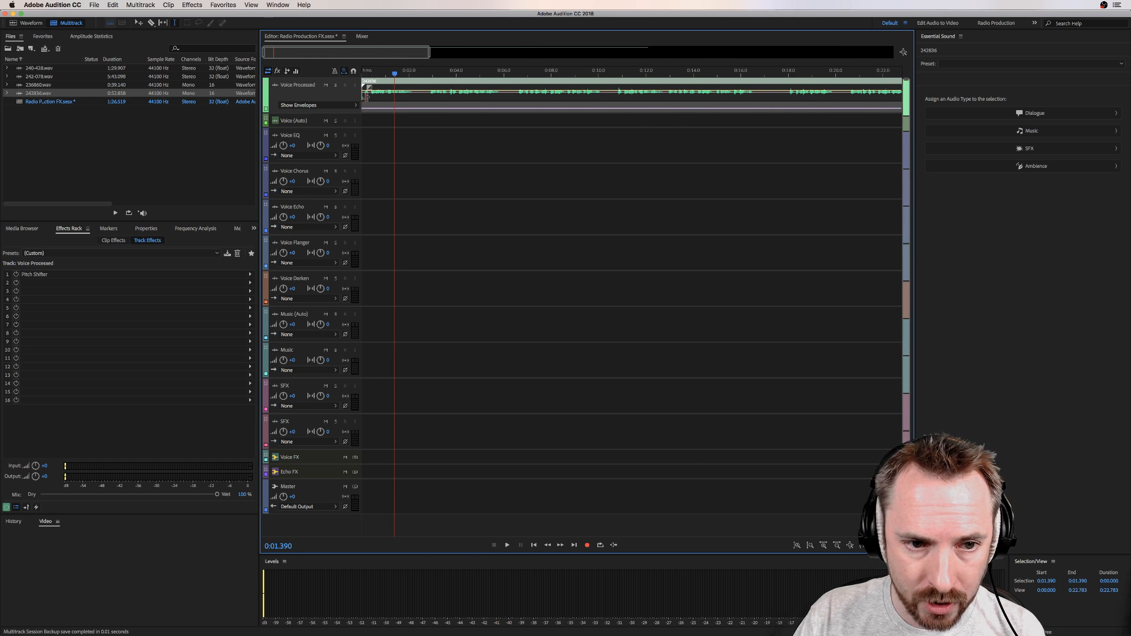
Step: Open the 242836 clip in the waveform editor and play the unprocessed recording from its start
{"action": "double_click", "coordinate": [366, 96]}
{"action": "left_click", "coordinate": [266, 135]}
{"action": "key", "text": "space"}
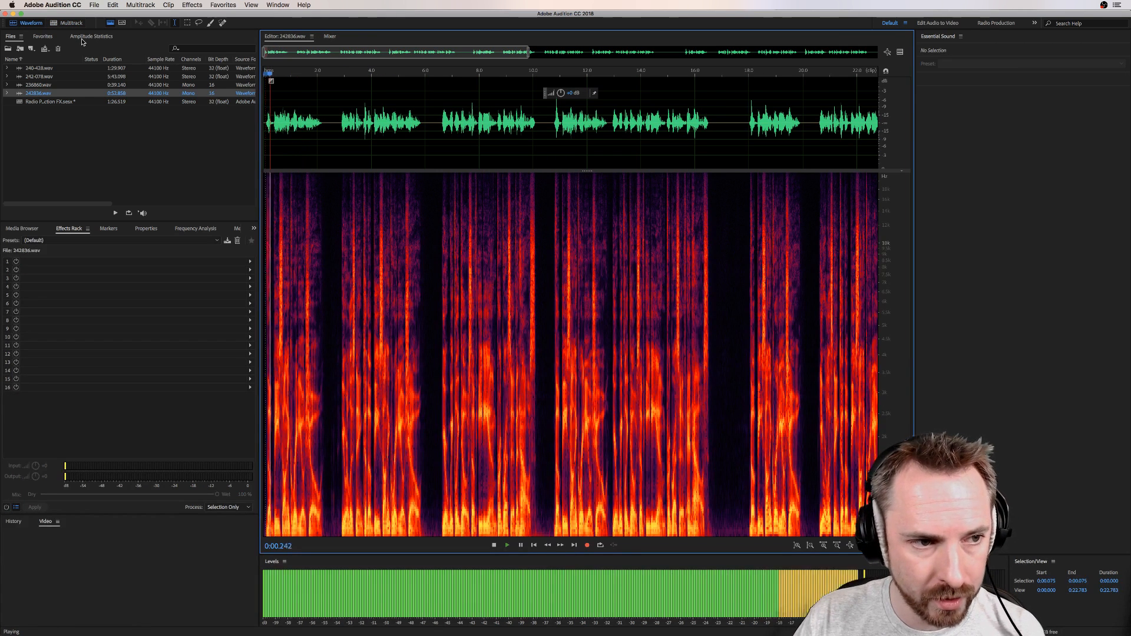
Step: Return to the multitrack session and play the clip from the start through the Voice Processed track
{"action": "left_click", "coordinate": [65, 23]}
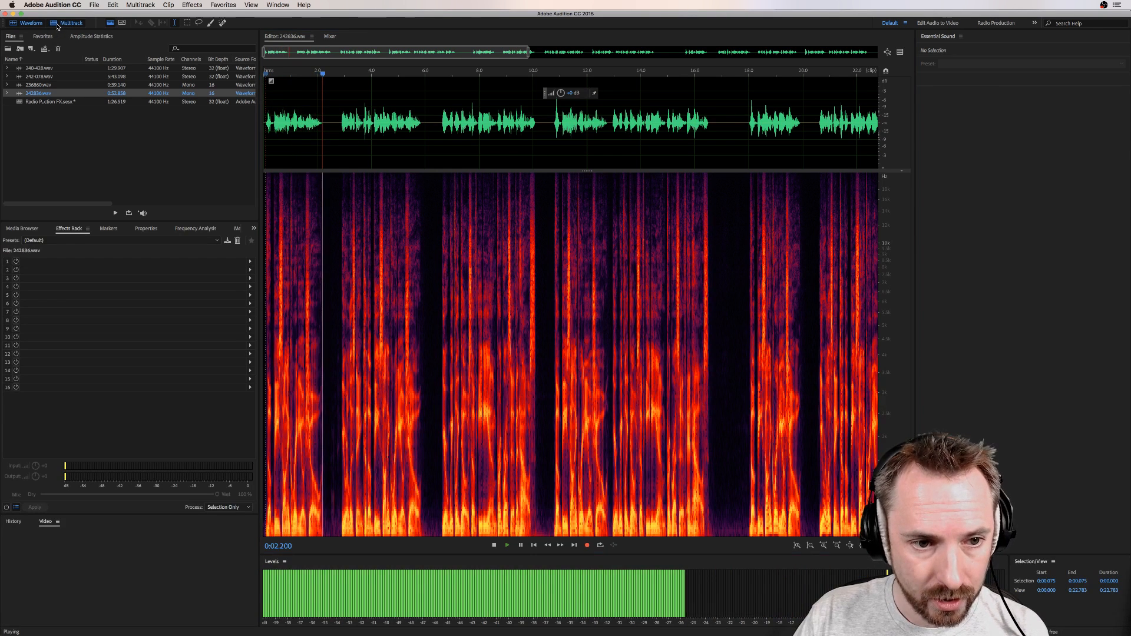
{"action": "left_click", "coordinate": [365, 76]}
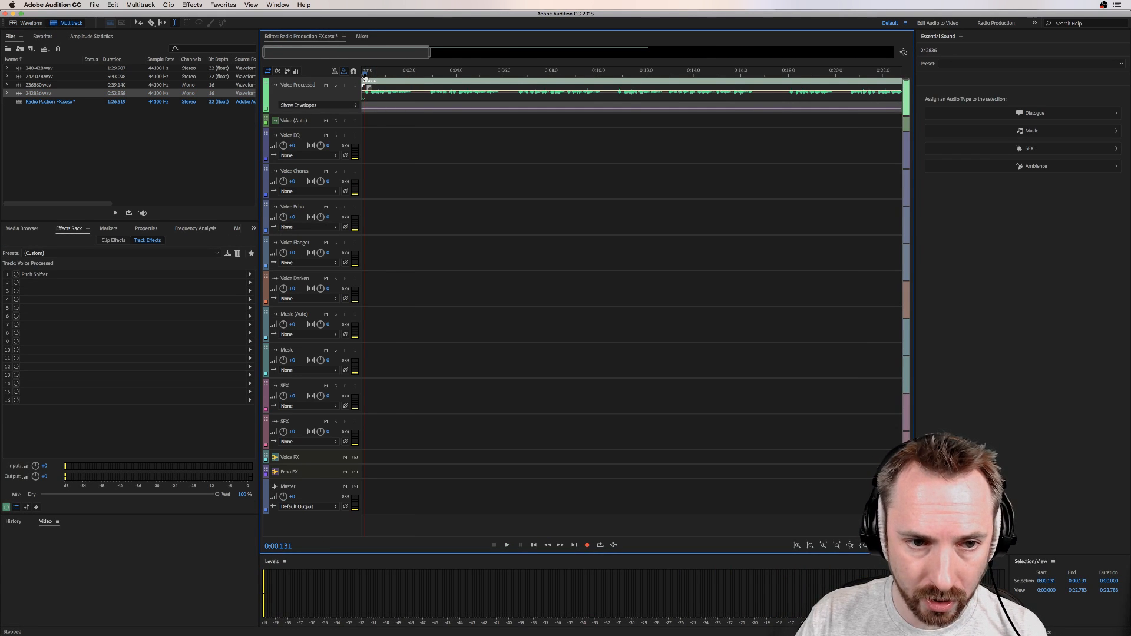
{"action": "key", "text": "space"}
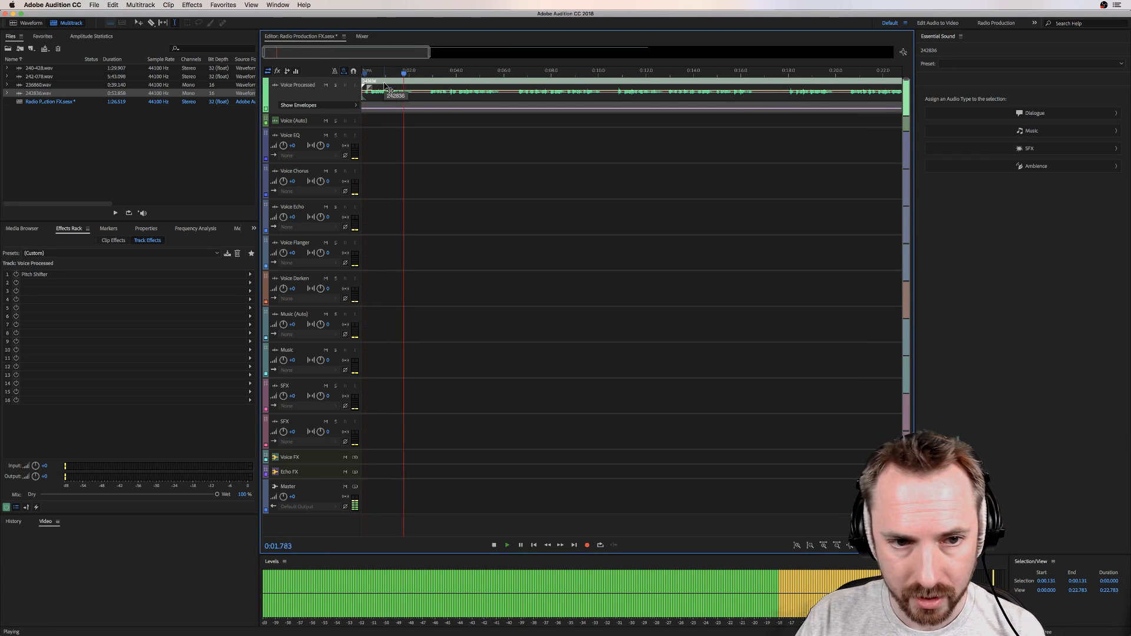
{"action": "key", "text": "space"}
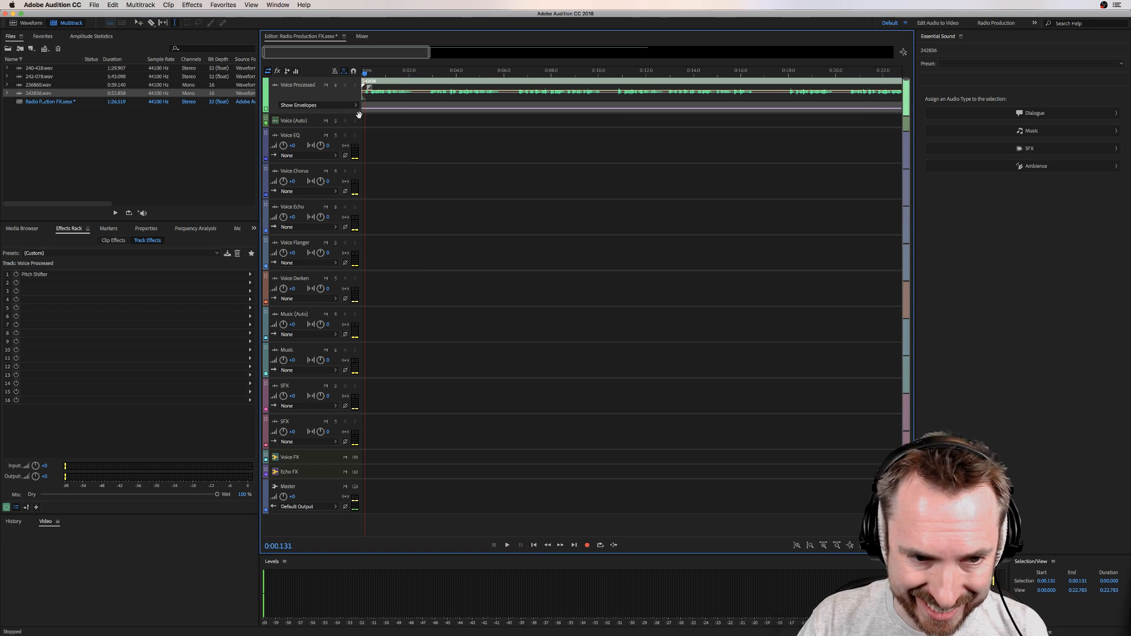
Step: Examine the DeEsser, Scientific Filter, Dynamics Processing and Speech Volume Leveler settings on the Voice FX bus
{"action": "left_click", "coordinate": [358, 463]}
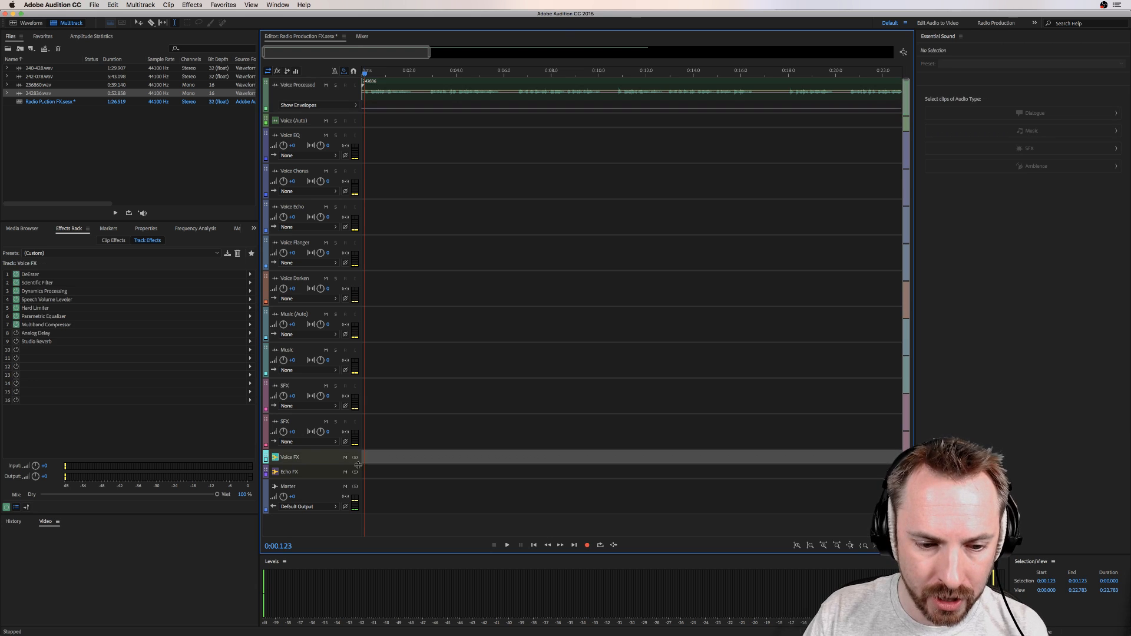
{"action": "double_click", "coordinate": [31, 275]}
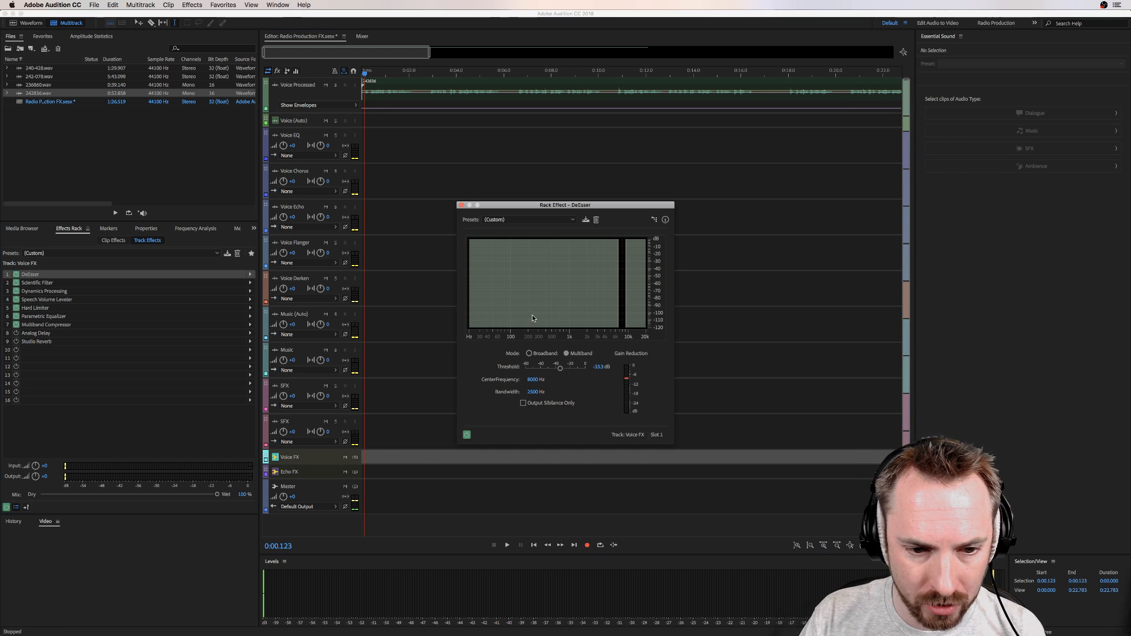
{"action": "left_click", "coordinate": [462, 205]}
{"action": "double_click", "coordinate": [46, 284]}
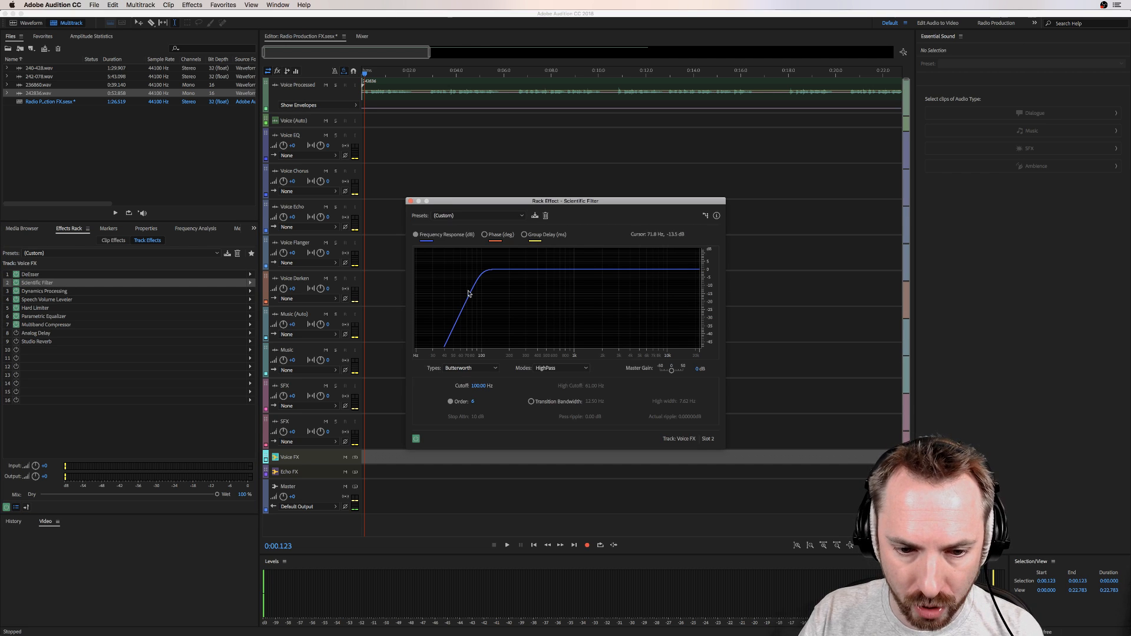
{"action": "left_click", "coordinate": [411, 202]}
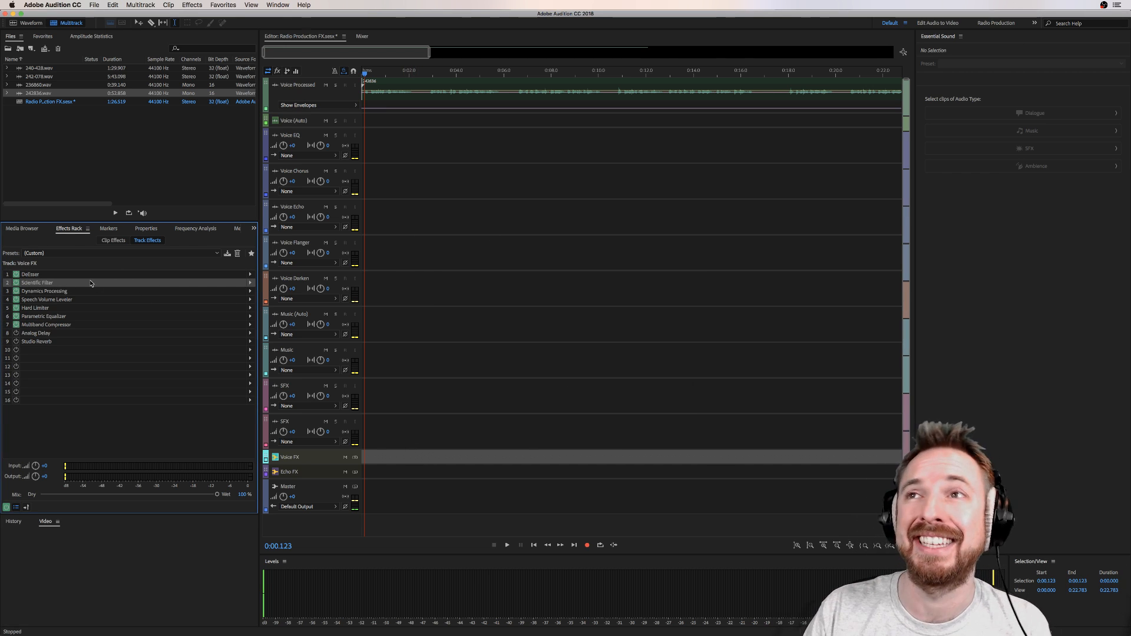
{"action": "double_click", "coordinate": [37, 292]}
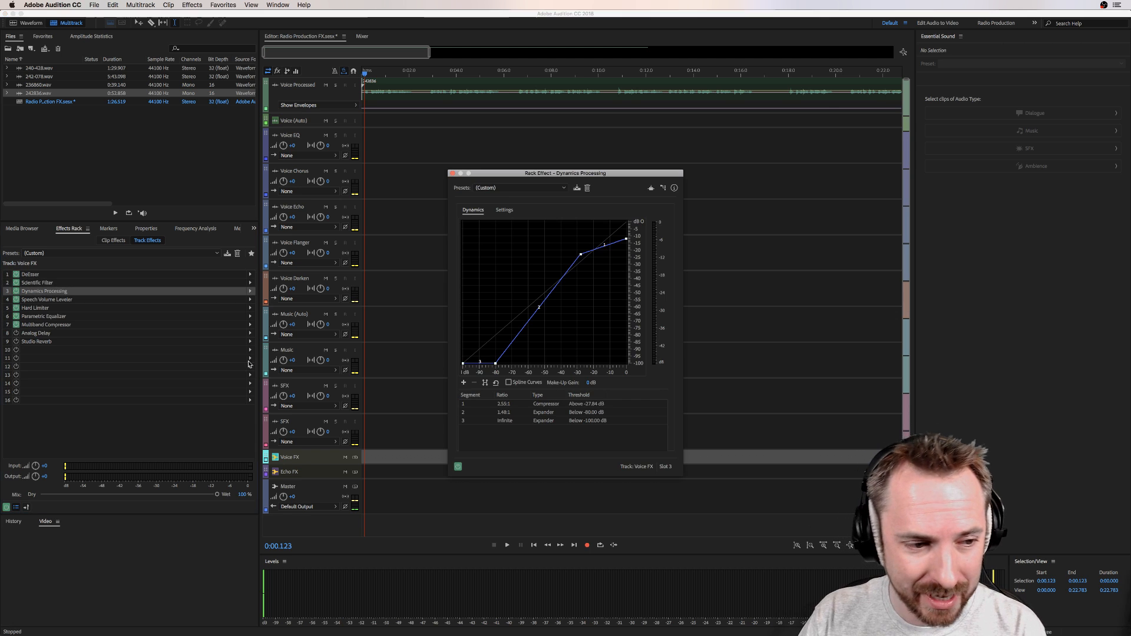
{"action": "left_click", "coordinate": [453, 173]}
{"action": "double_click", "coordinate": [42, 300]}
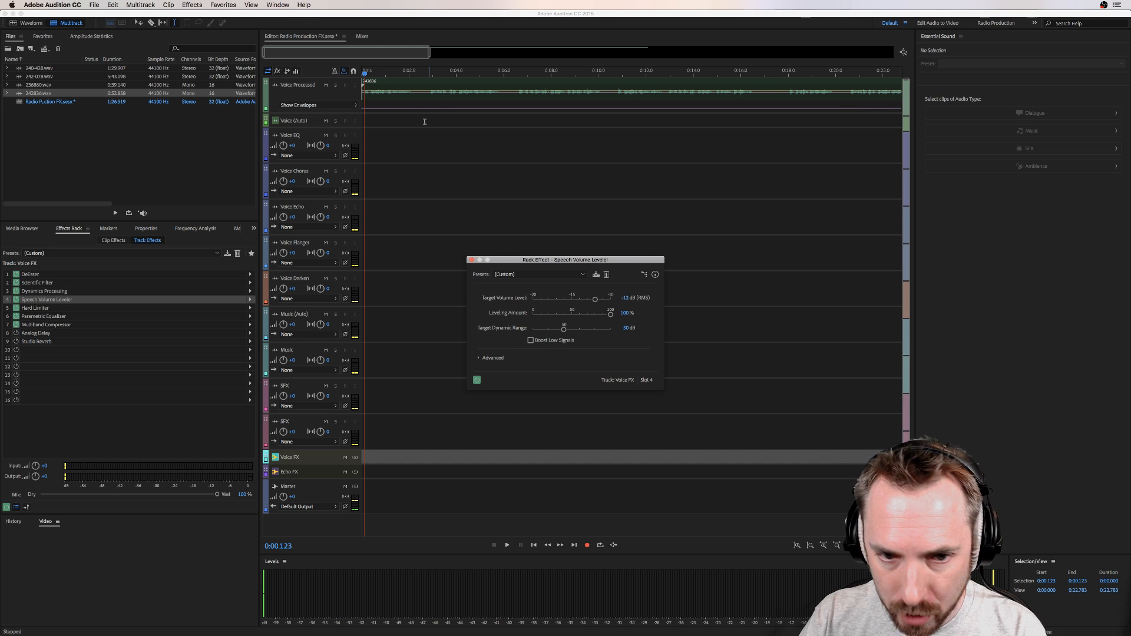
{"action": "left_click", "coordinate": [472, 261]}
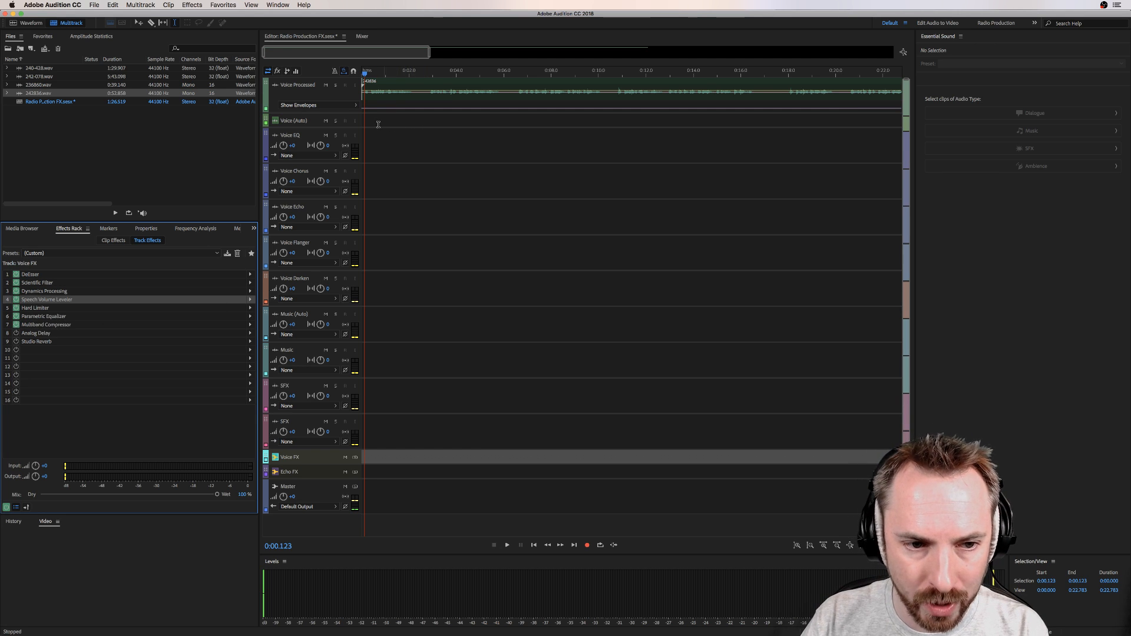
Step: Delete the section from about 2.2 to 2.8 seconds of the Voice Processed clip to separate the first phrase
{"action": "left_click", "coordinate": [369, 93]}
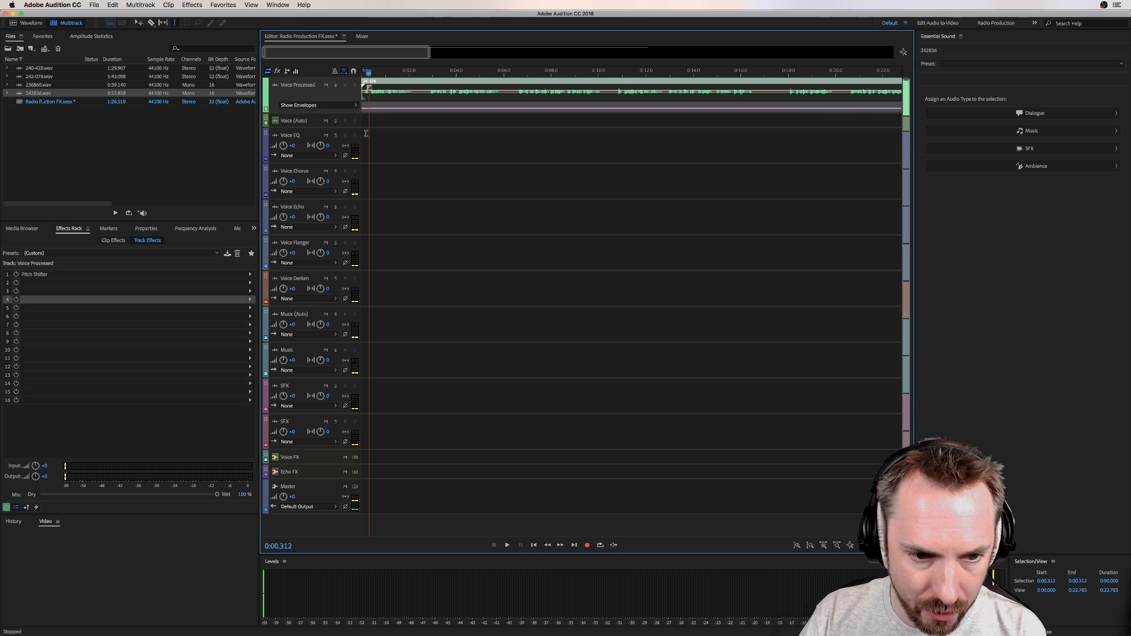
{"action": "scroll", "coordinate": [365, 69], "scroll_direction": "up", "scroll_amount": 5}
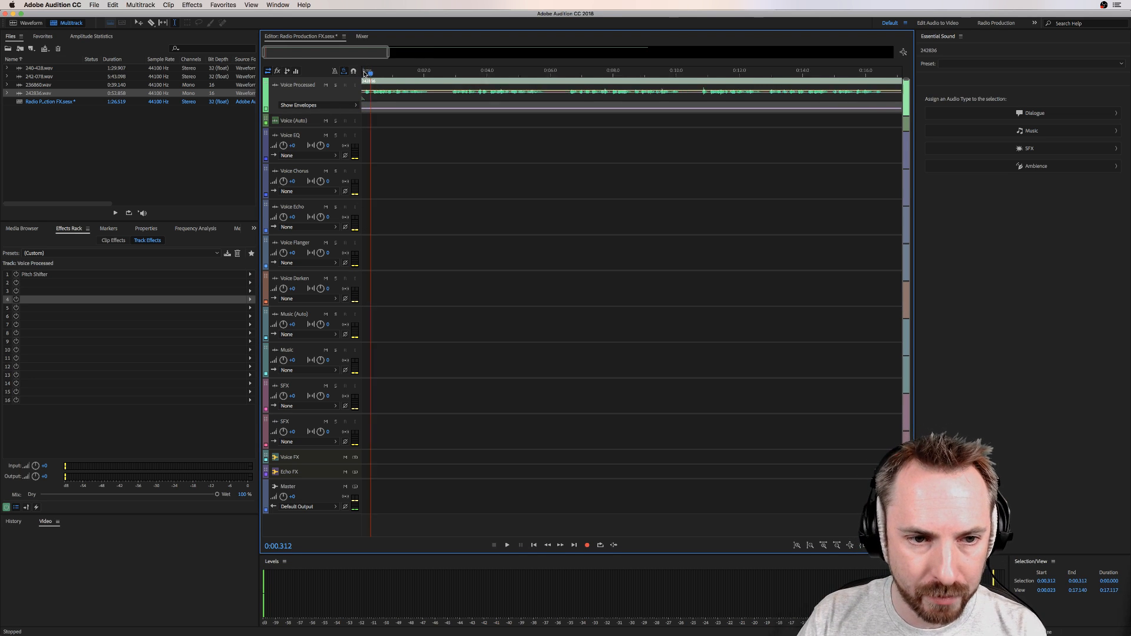
{"action": "left_click_drag", "start_coordinate": [510, 95], "coordinate": [550, 96]}
{"action": "key", "text": "Delete"}
{"action": "left_click", "coordinate": [566, 138]}
{"action": "left_click", "coordinate": [457, 135]}
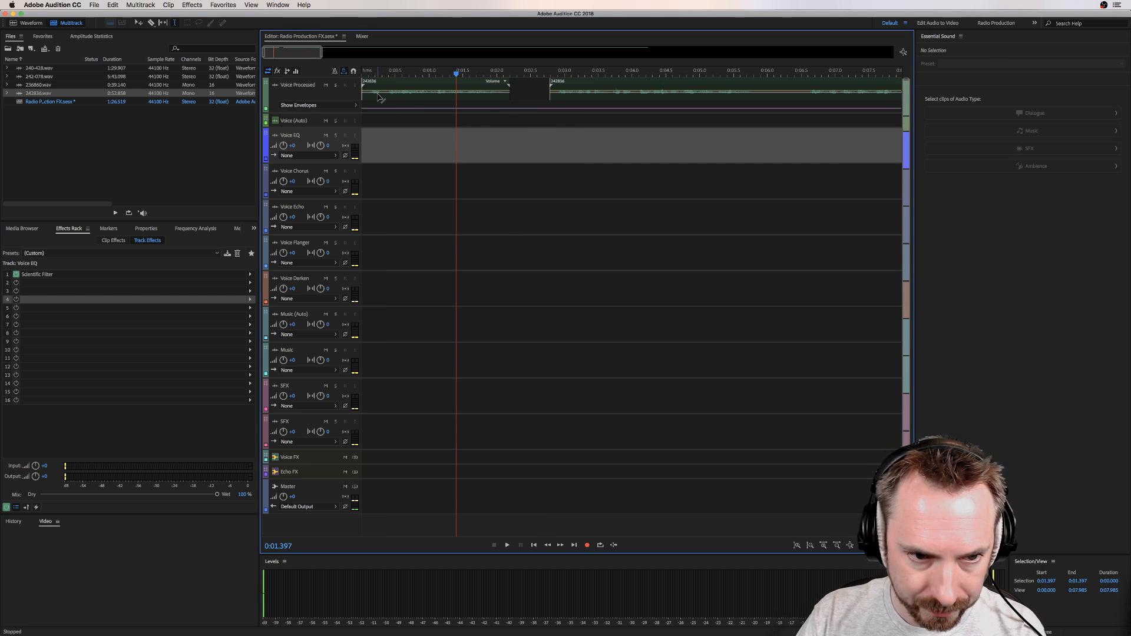
Step: Copy the first phrase clip to the Voice EQ track at about 2 seconds and shift the remaining recording to about 8 seconds
{"action": "right_click", "coordinate": [378, 95]}
{"action": "left_click", "coordinate": [372, 95]}
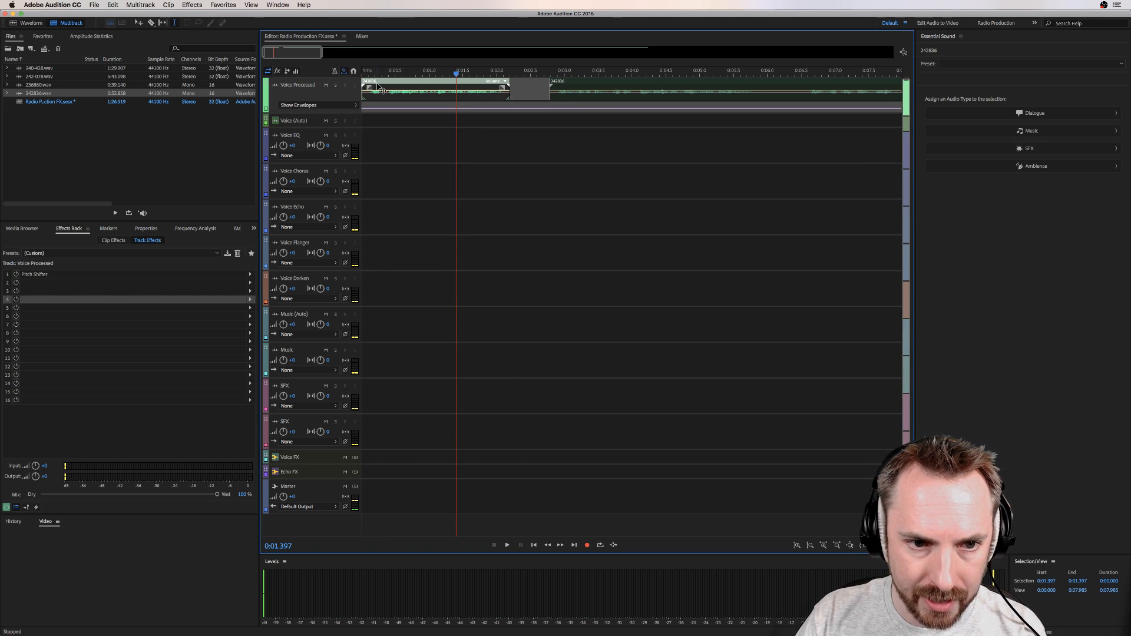
{"action": "left_click_drag", "start_coordinate": [400, 103], "coordinate": [446, 142]}
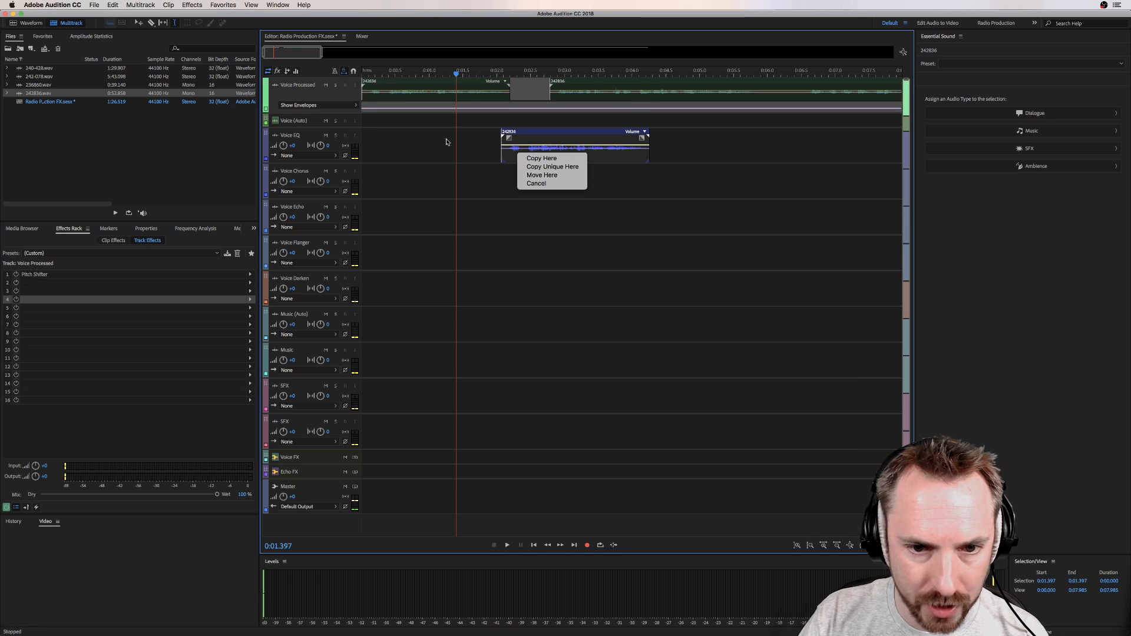
{"action": "left_click", "coordinate": [549, 158]}
{"action": "scroll", "coordinate": [549, 76], "scroll_direction": "down", "scroll_amount": 10}
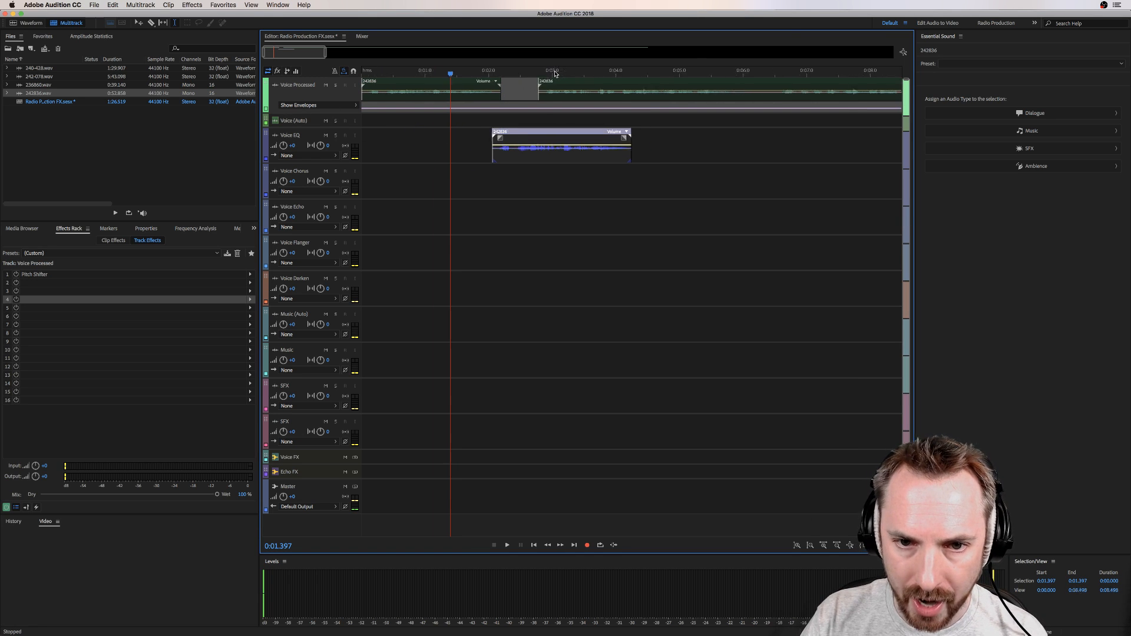
Step: Play the session from the start to compare the processed phrase with its Voice EQ copy
{"action": "left_click", "coordinate": [361, 73]}
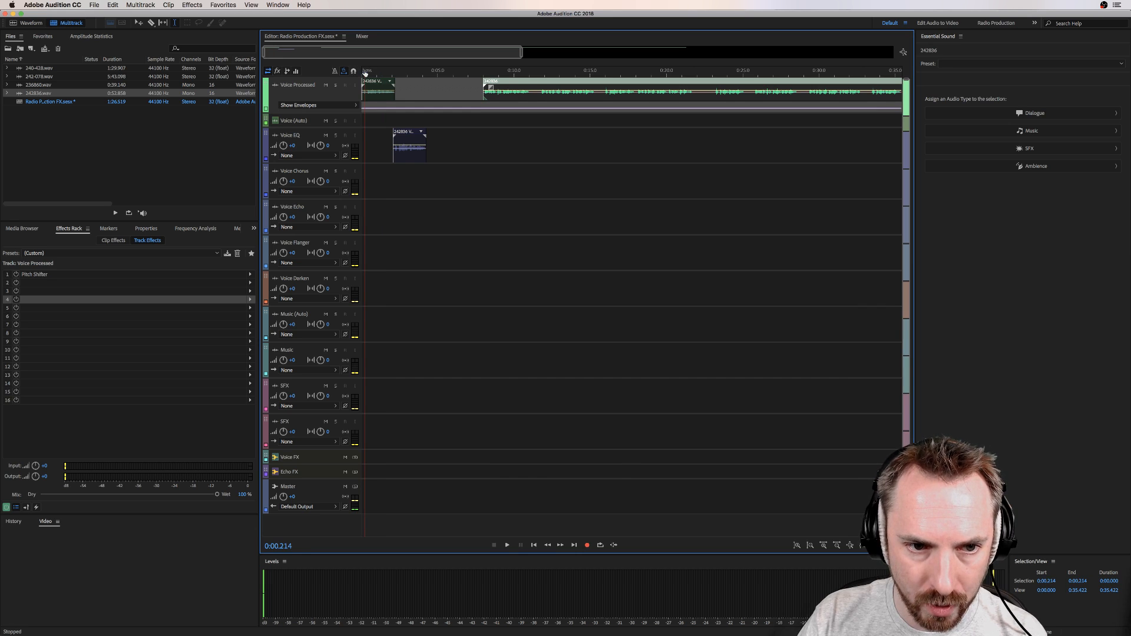
{"action": "key", "text": "space"}
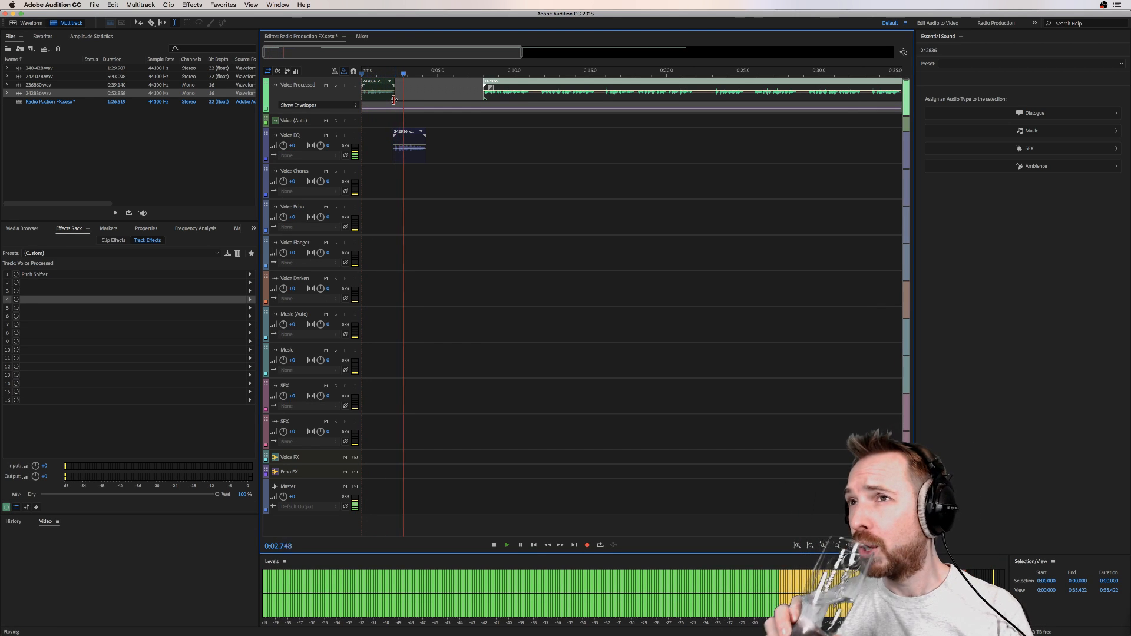
{"action": "key", "text": "space"}
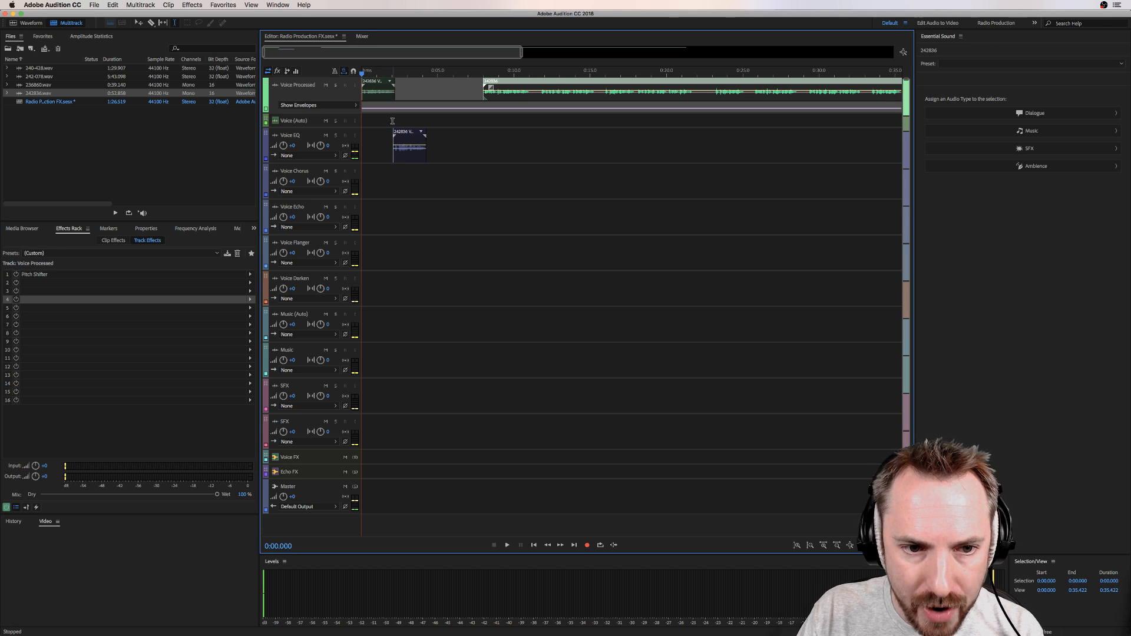
Step: Inspect the Scientific Filter settings on the Voice EQ track
{"action": "left_click", "coordinate": [393, 120]}
{"action": "scroll", "coordinate": [392, 76], "scroll_direction": "up", "scroll_amount": 3}
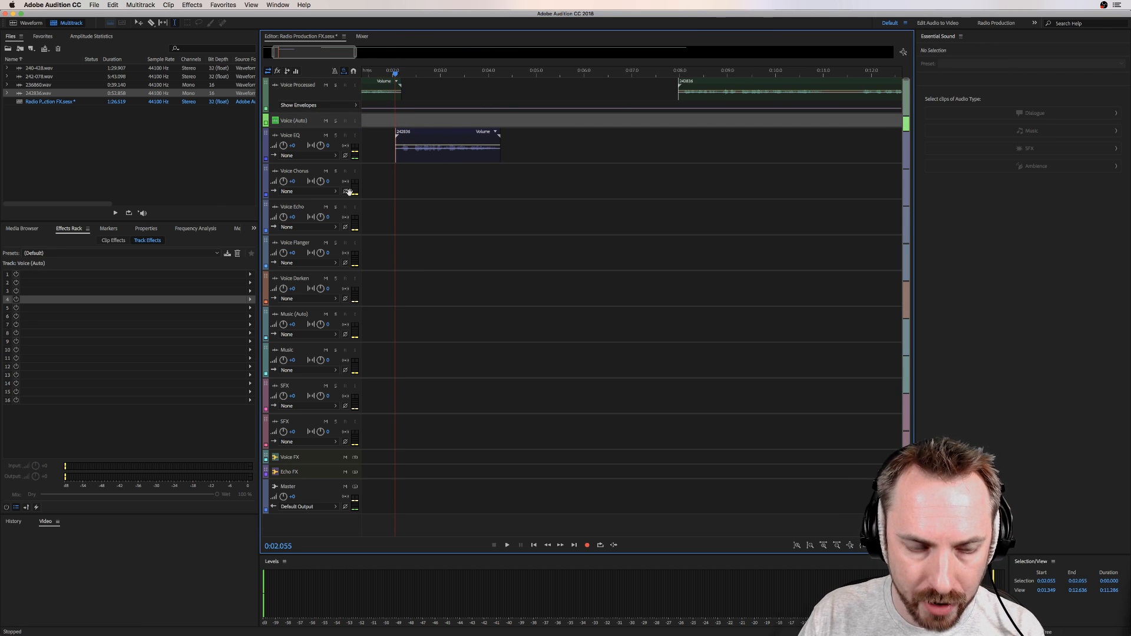
{"action": "left_click", "coordinate": [397, 151]}
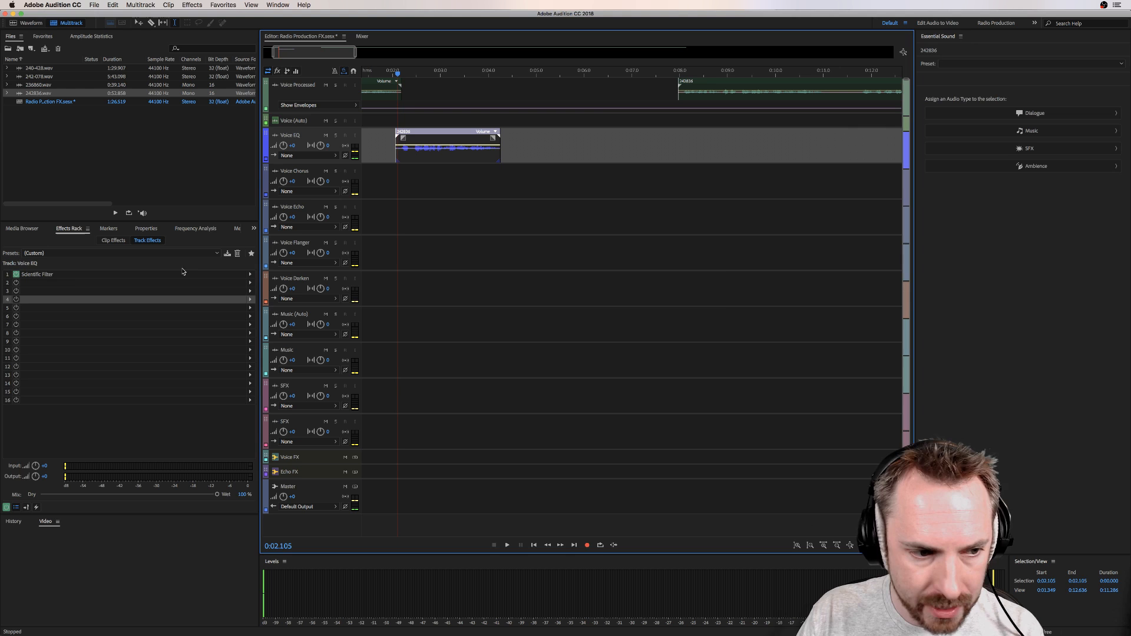
{"action": "double_click", "coordinate": [52, 274]}
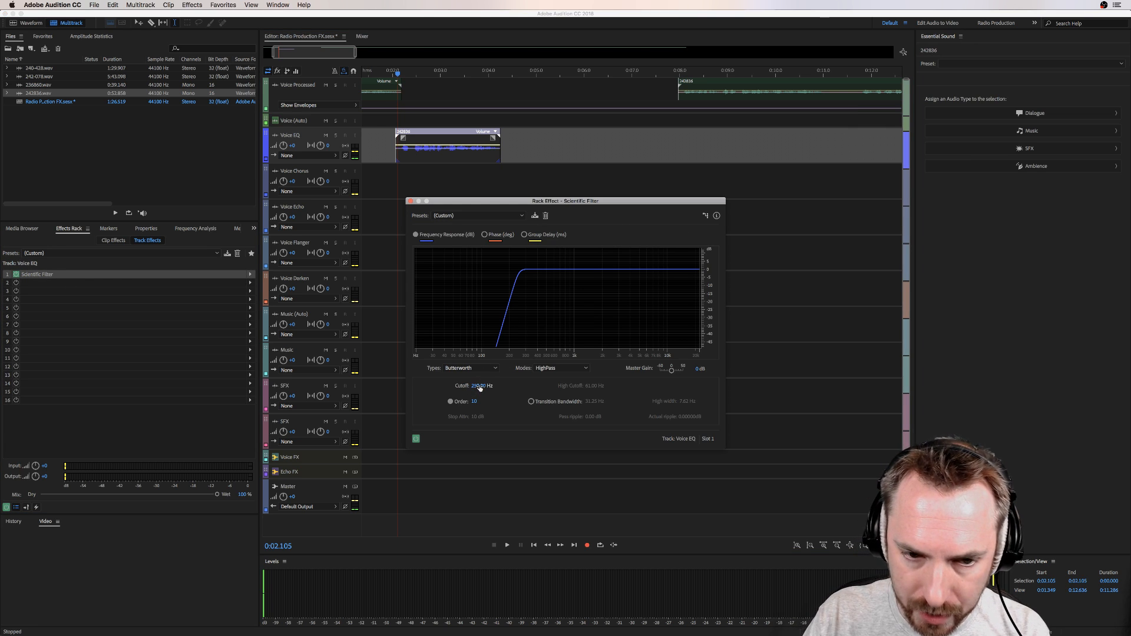
Step: Shift the Voice EQ clip to start at about 2.4 seconds and play it through the Scientific Filter
{"action": "left_click_drag", "start_coordinate": [413, 138], "coordinate": [430, 138]}
{"action": "left_click", "coordinate": [417, 122]}
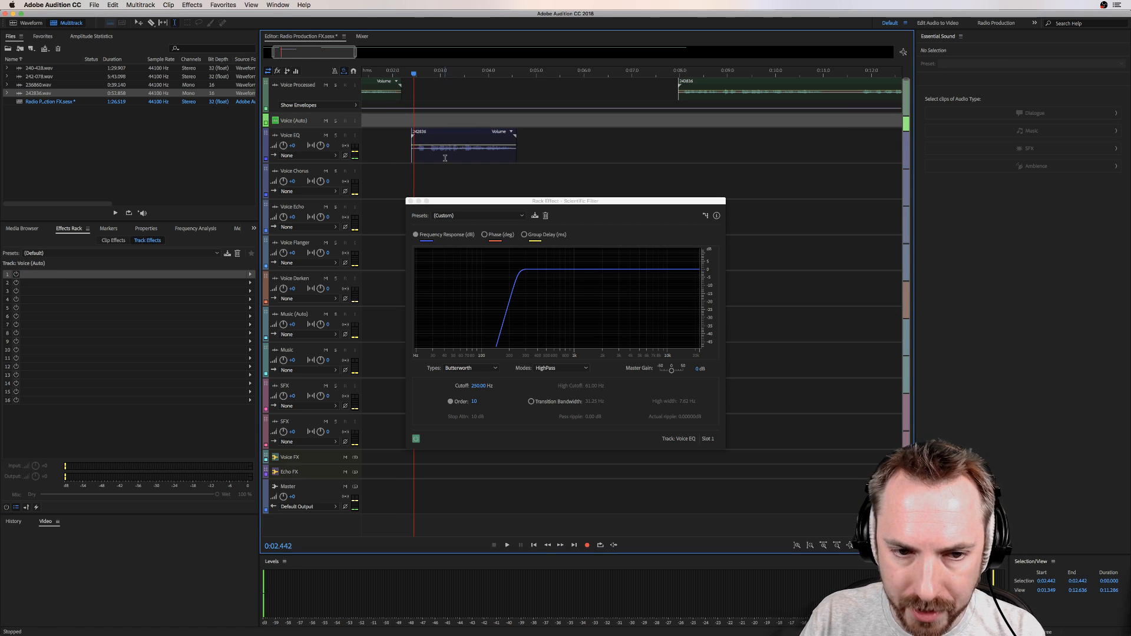
{"action": "key", "text": "space"}
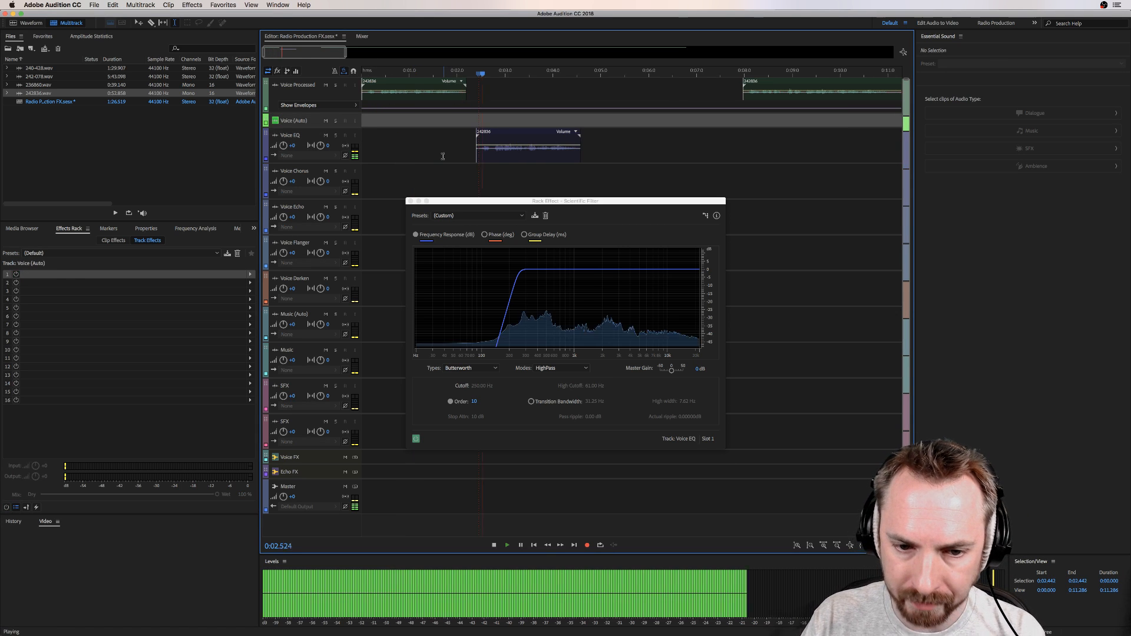
Step: Set the Scientific Filter cutoff on the Voice EQ track to 450 Hz and play the clip
{"action": "key", "text": "space"}
{"action": "left_click", "coordinate": [475, 387]}
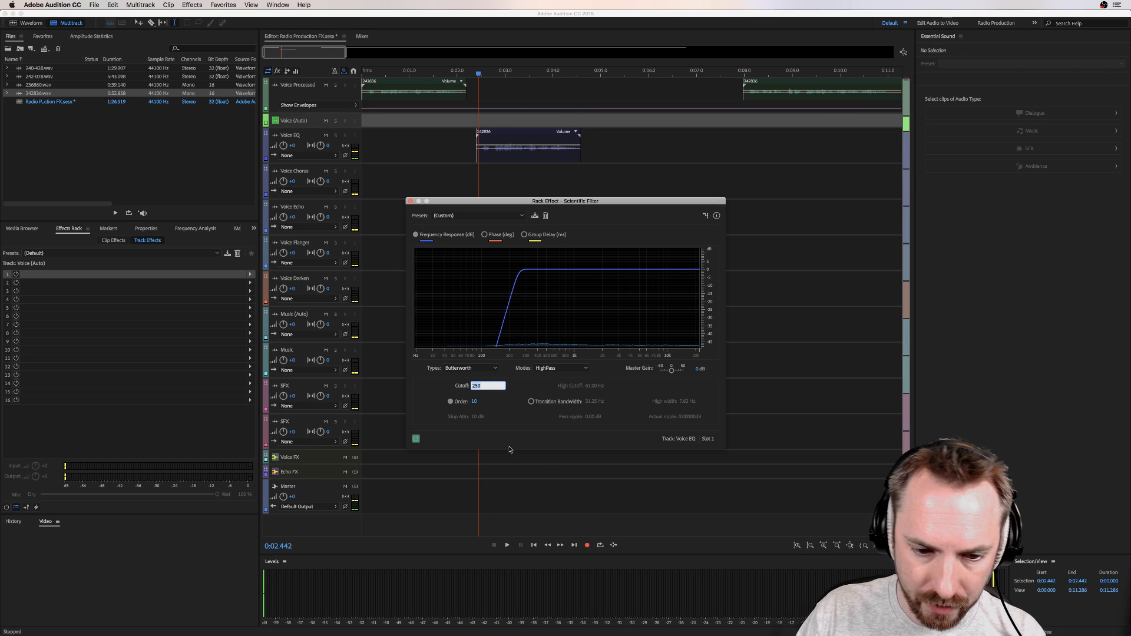
{"action": "type", "text": "450"}
{"action": "key", "text": "Return"}
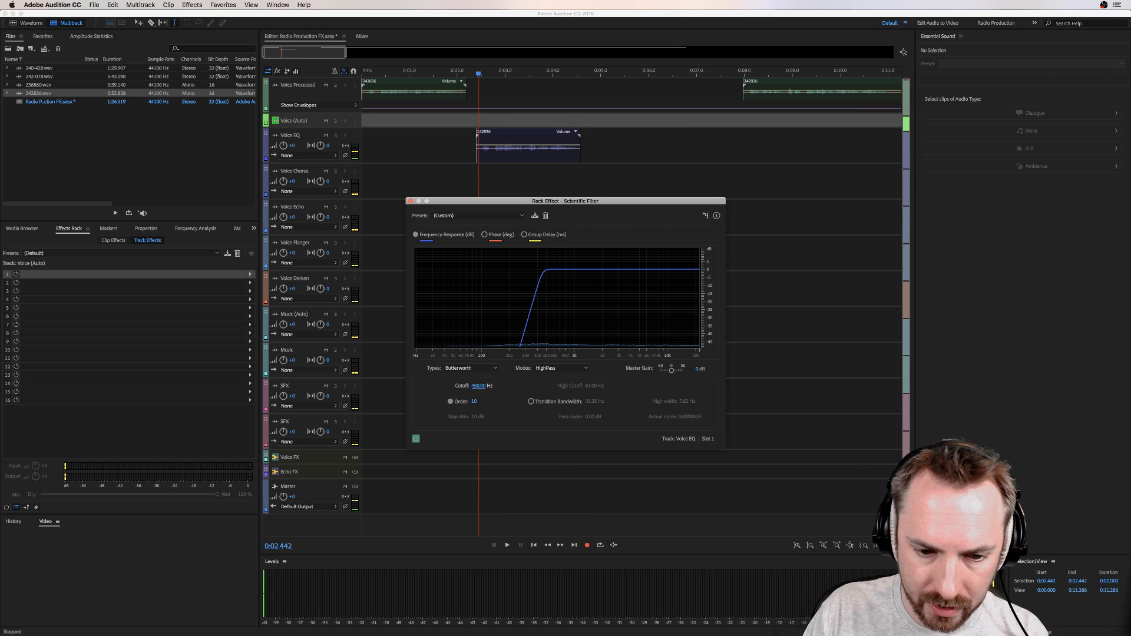
{"action": "key", "text": "space"}
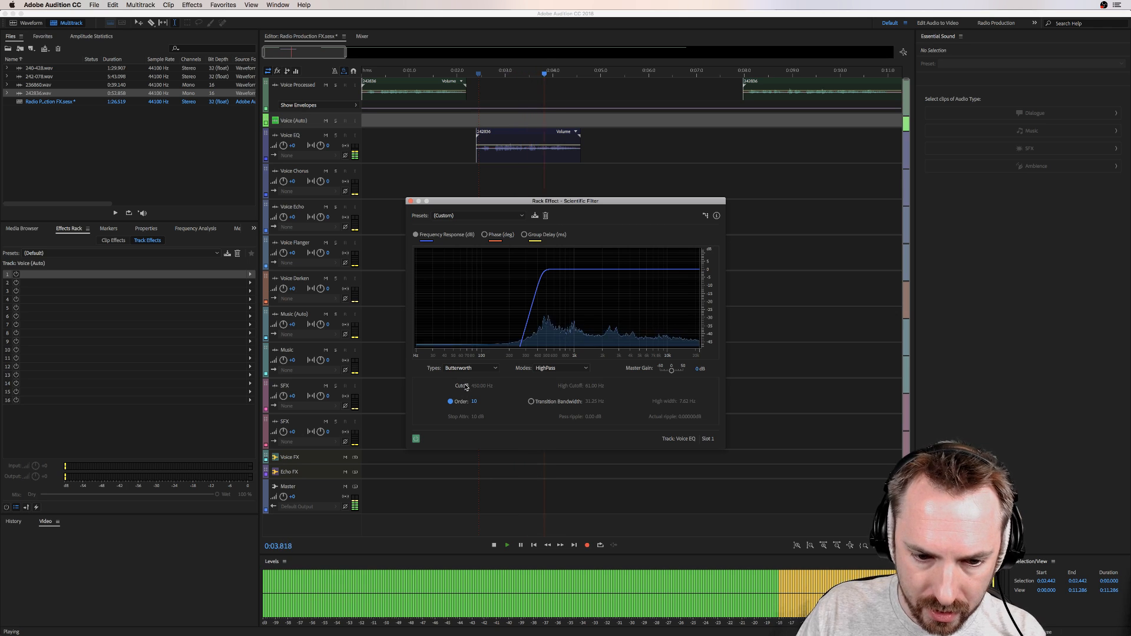
Step: Set the Scientific Filter cutoff on the Voice EQ track to 650 Hz and play the clip through it
{"action": "key", "text": "space"}
{"action": "left_click", "coordinate": [475, 386]}
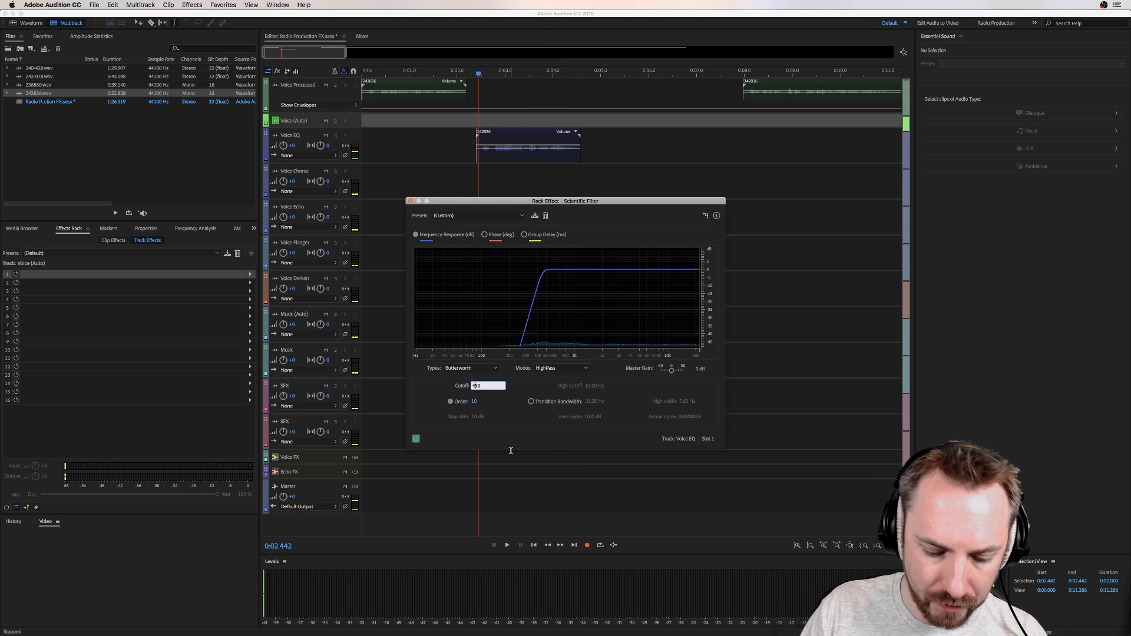
{"action": "type", "text": "650"}
{"action": "key", "text": "Return"}
{"action": "key", "text": "space"}
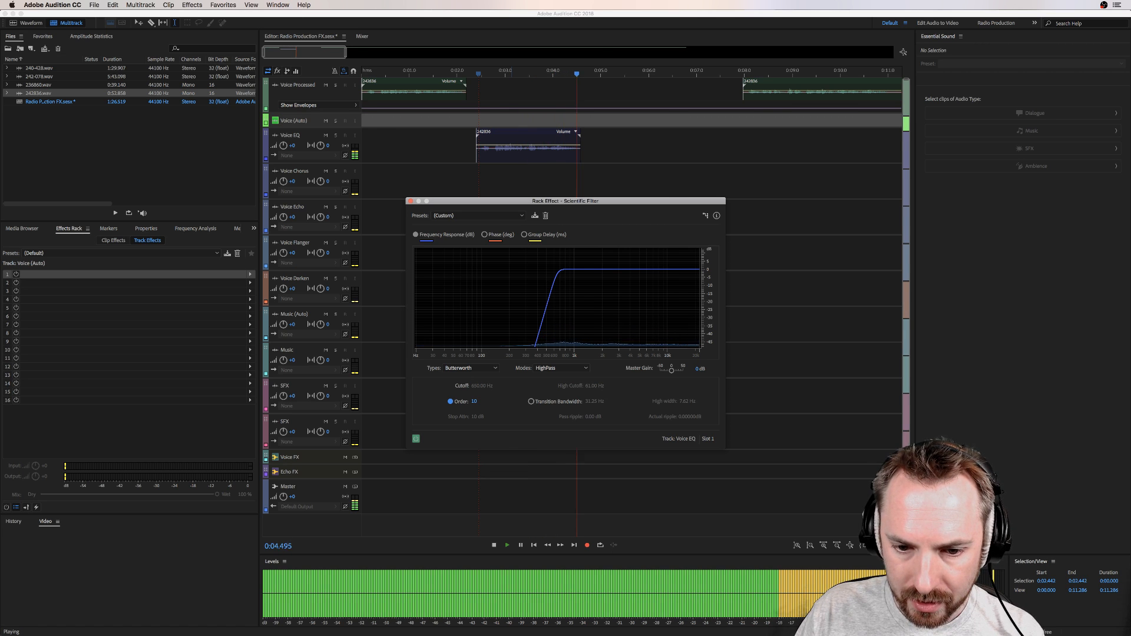
{"action": "key", "text": "space"}
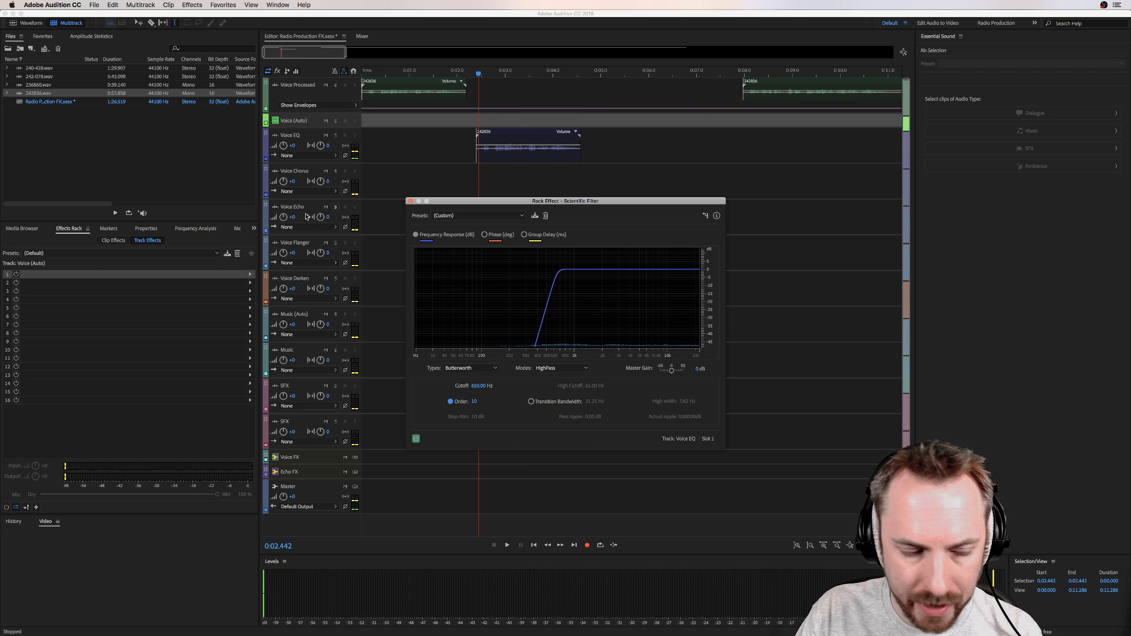
Step: Add a Single-band Compressor after the Scientific Filter on the Voice EQ track
{"action": "left_click", "coordinate": [478, 155]}
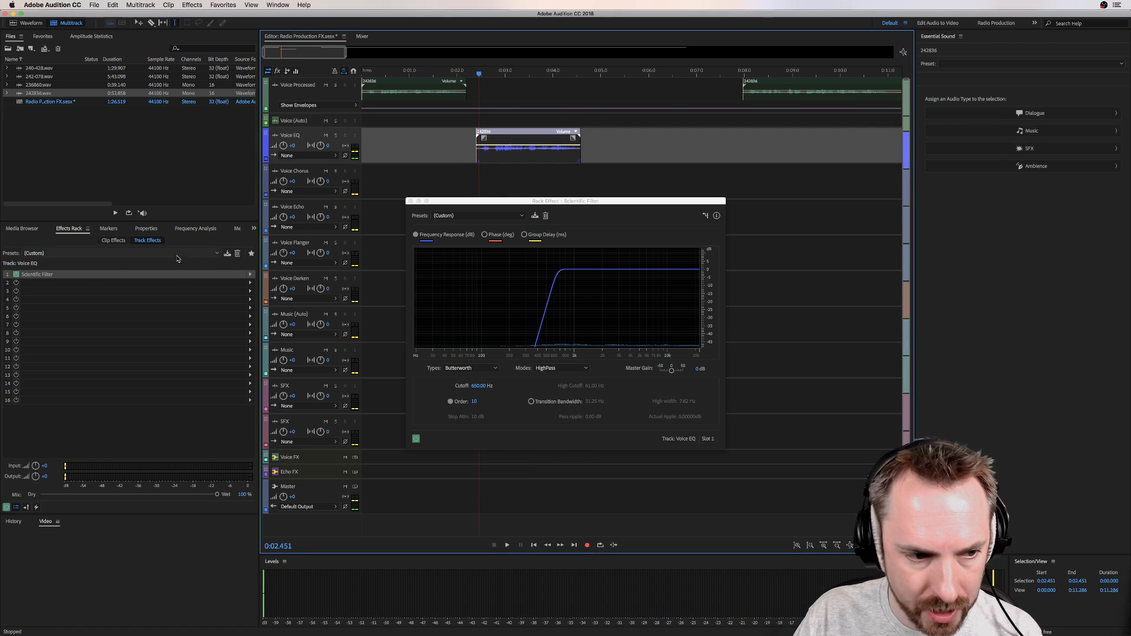
{"action": "left_click", "coordinate": [250, 283]}
{"action": "mouse_move", "coordinate": [358, 370]}
{"action": "mouse_move", "coordinate": [301, 313]}
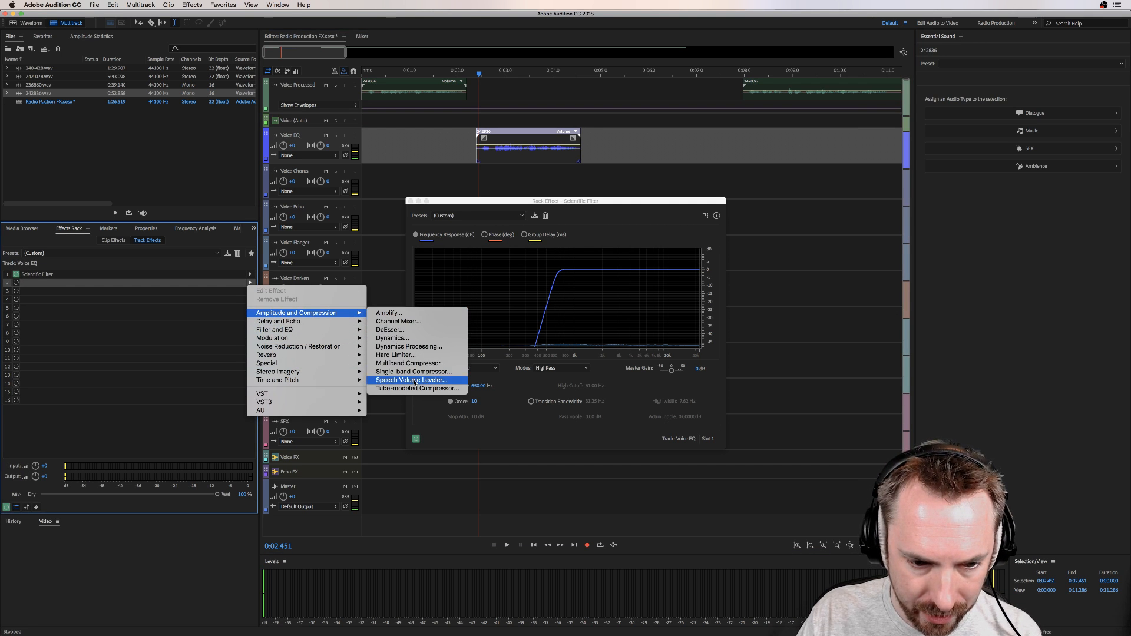
{"action": "left_click", "coordinate": [414, 372]}
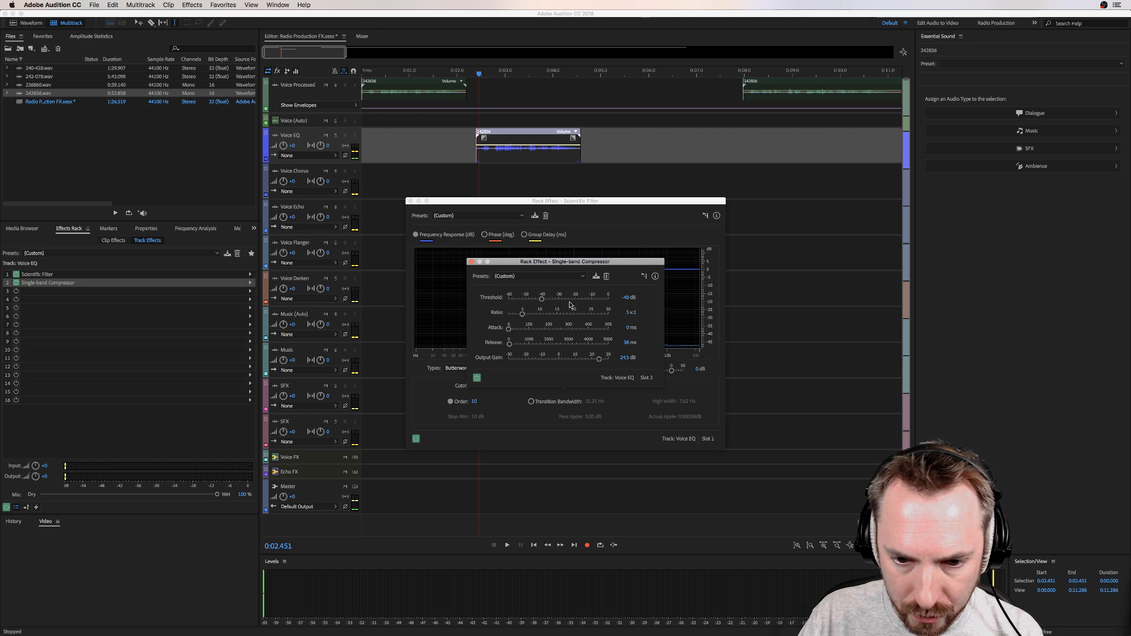
Step: Set the compressor's ratio to 2 and lower its output gain to about 15.2 dB while playing the clip
{"action": "left_click", "coordinate": [630, 313]}
{"action": "type", "text": "2"}
{"action": "key", "text": "Return"}
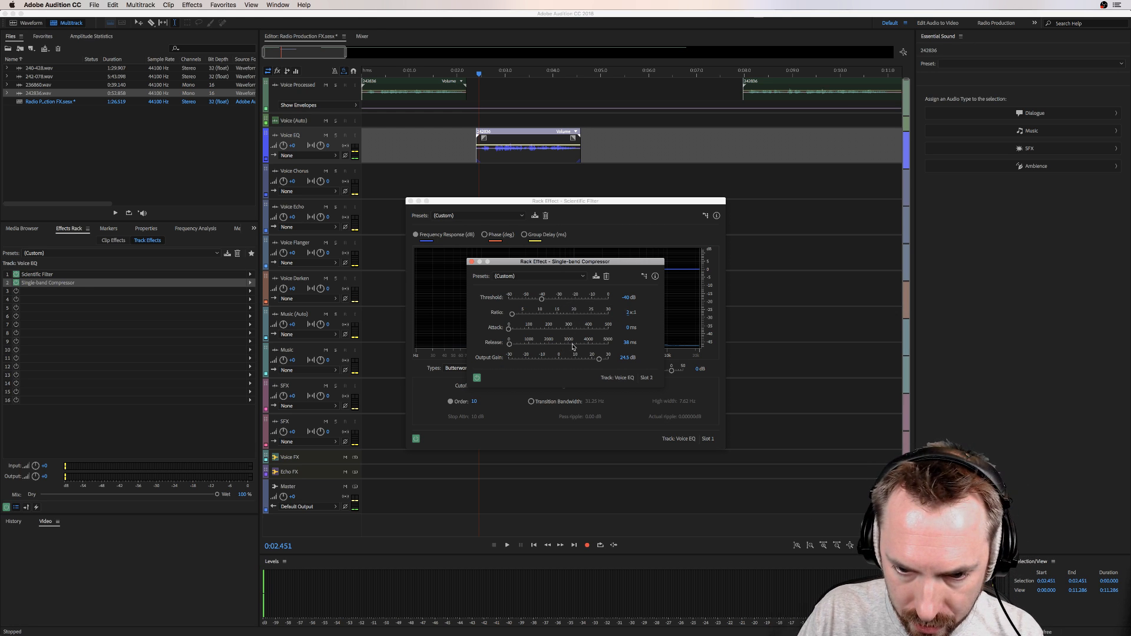
{"action": "left_click", "coordinate": [590, 361]}
{"action": "key", "text": "space"}
{"action": "left_click_drag", "start_coordinate": [590, 360], "coordinate": [584, 360]}
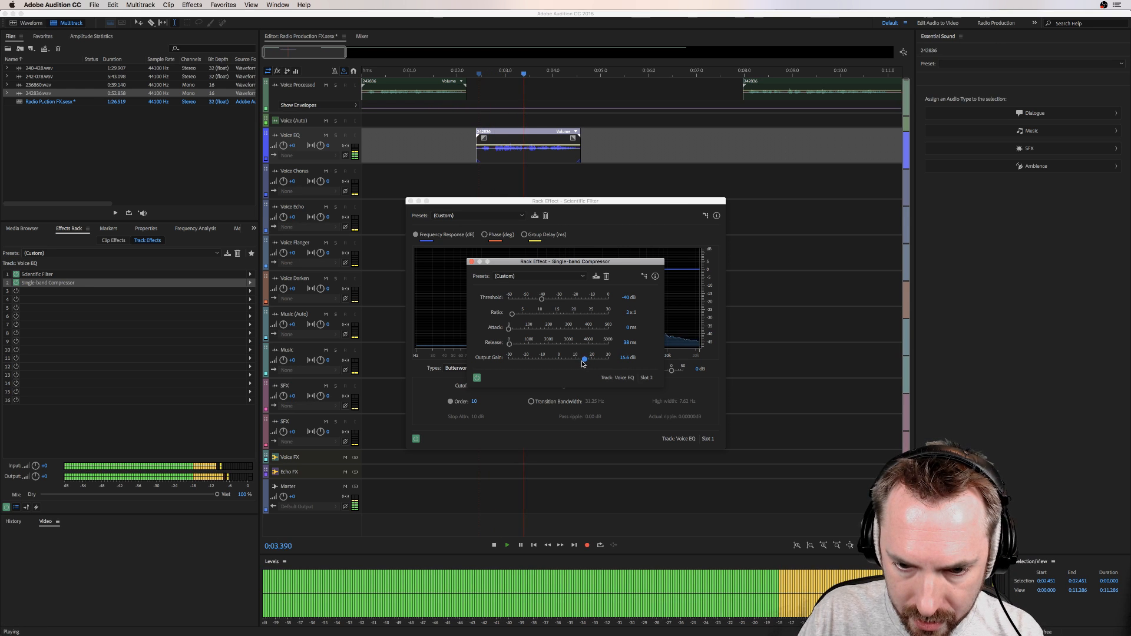
{"action": "key", "text": "space"}
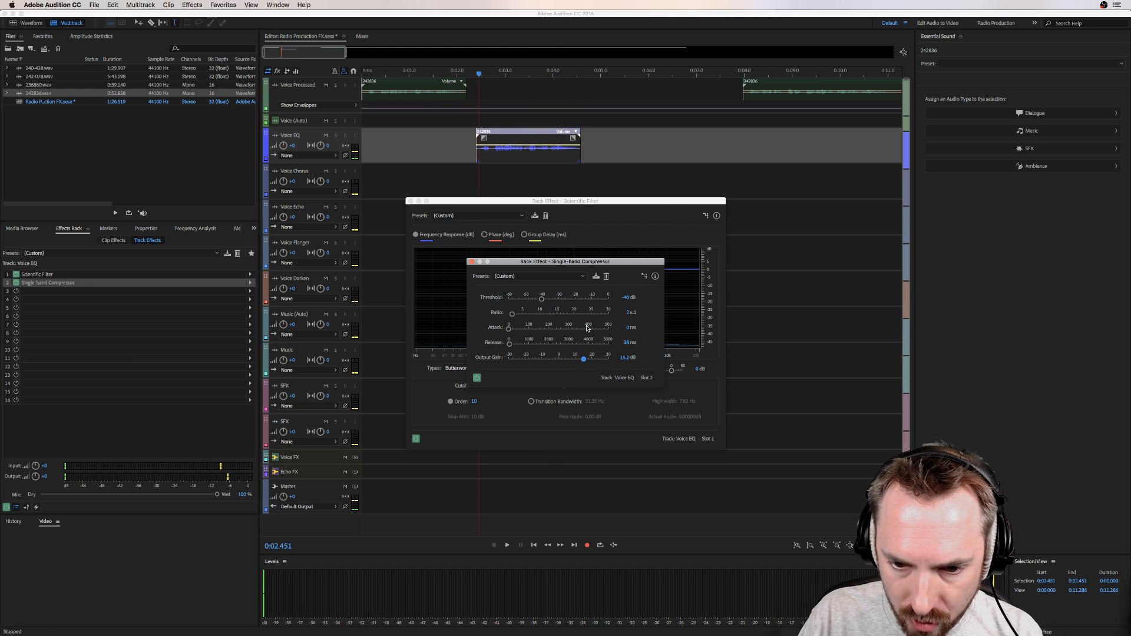
Step: Raise the Single-band Compressor's threshold to about -31.1 dB and play the Voice EQ clip
{"action": "left_click_drag", "start_coordinate": [542, 301], "coordinate": [557, 299]}
{"action": "key", "text": "space"}
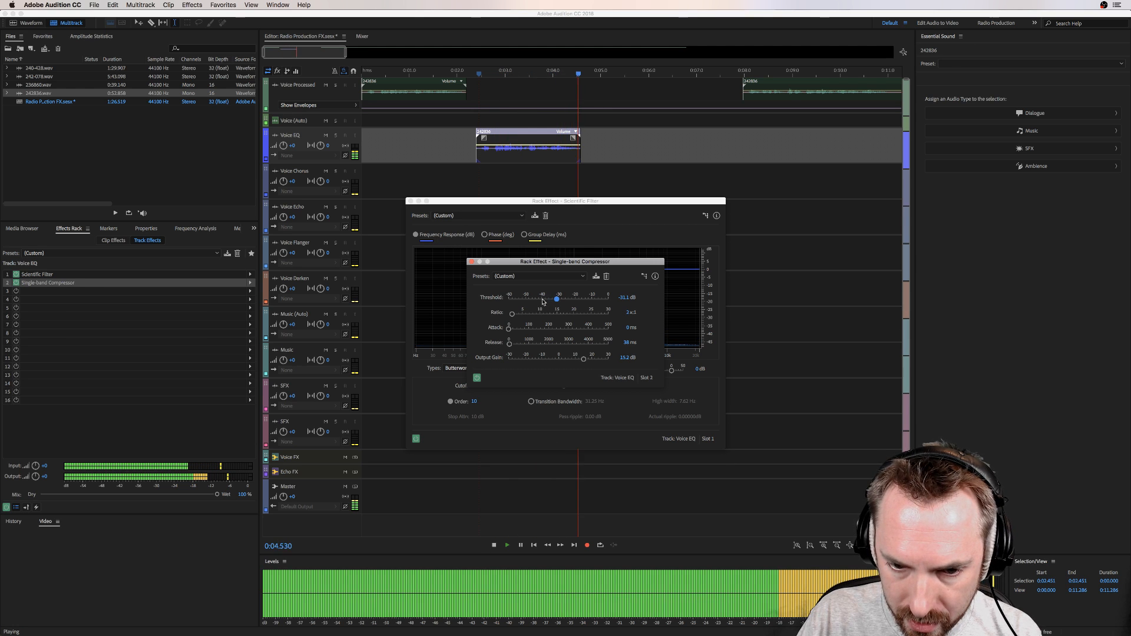
{"action": "key", "text": "space"}
Step: Compare the Voice EQ clip with the Single-band Compressor bypassed and enabled, then close both effect windows
{"action": "left_click", "coordinate": [17, 283]}
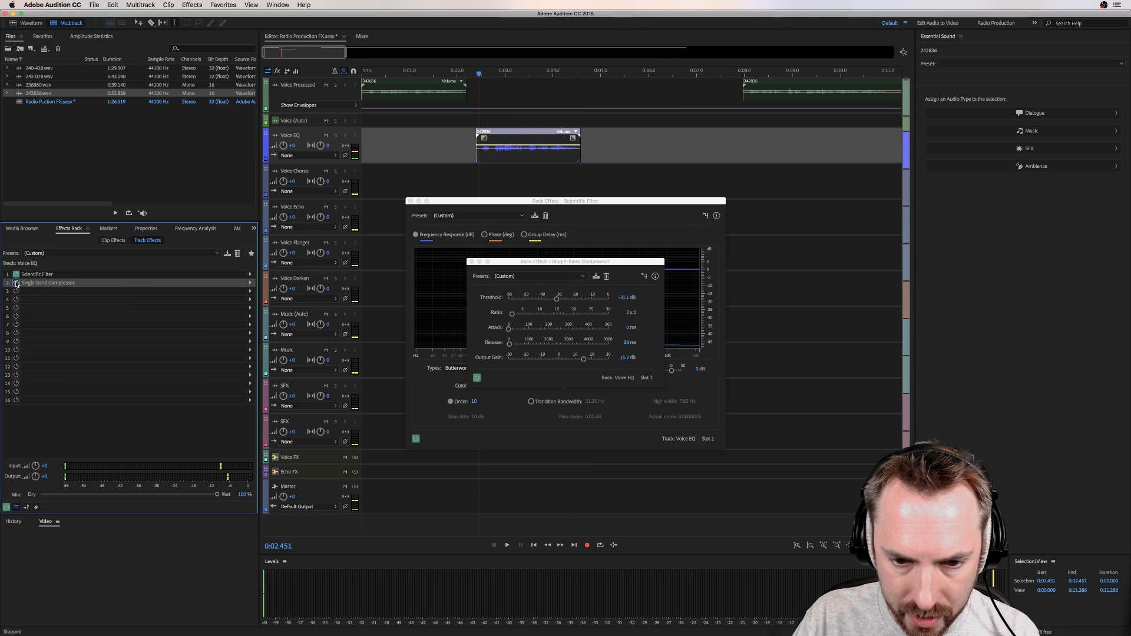
{"action": "key", "text": "space"}
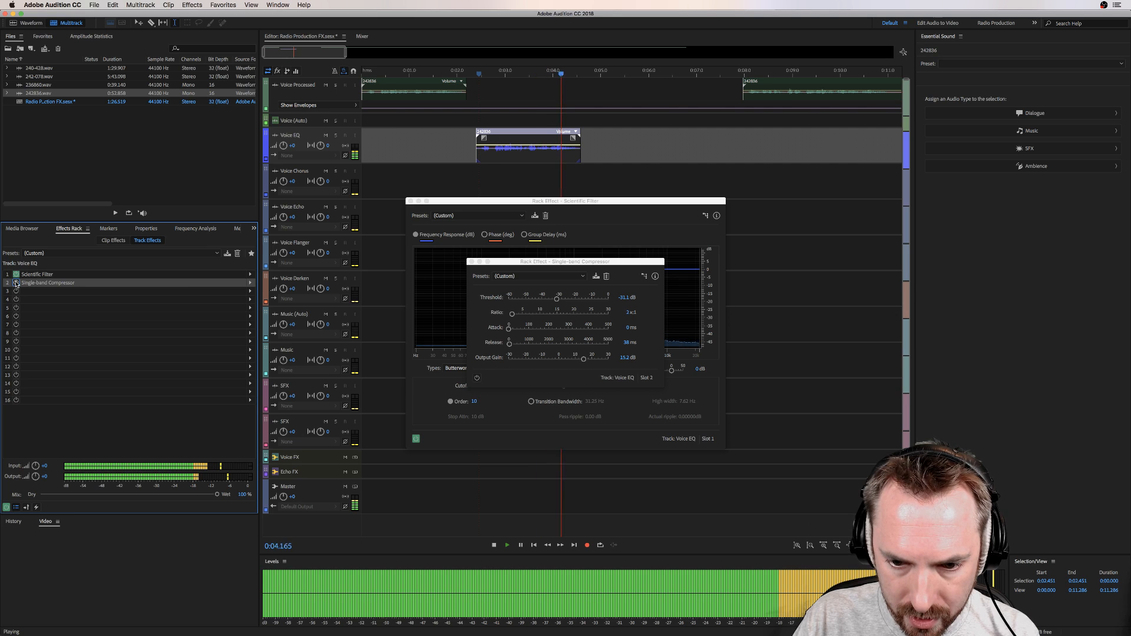
{"action": "key", "text": "space"}
{"action": "left_click", "coordinate": [16, 284]}
{"action": "key", "text": "space"}
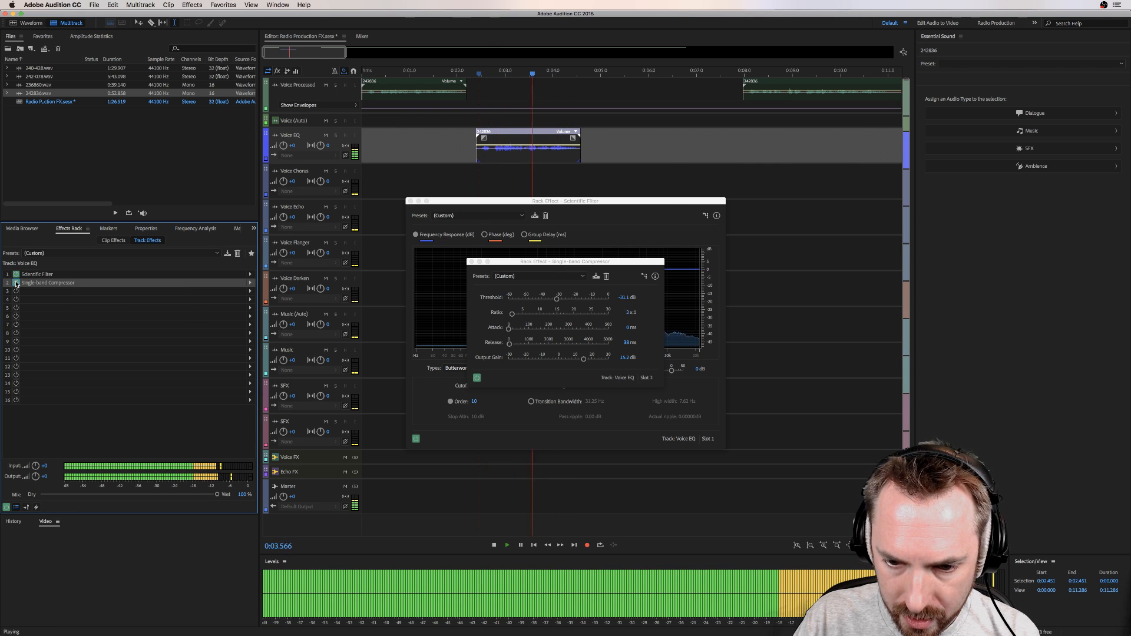
{"action": "key", "text": "space"}
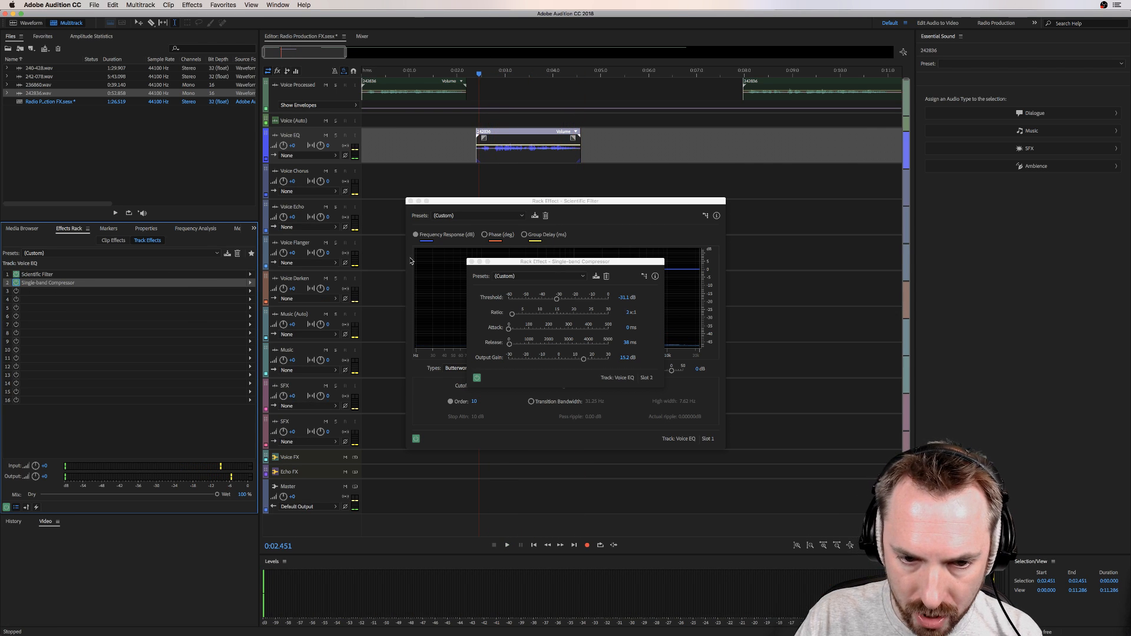
{"action": "left_click", "coordinate": [470, 261]}
{"action": "left_click", "coordinate": [411, 201]}
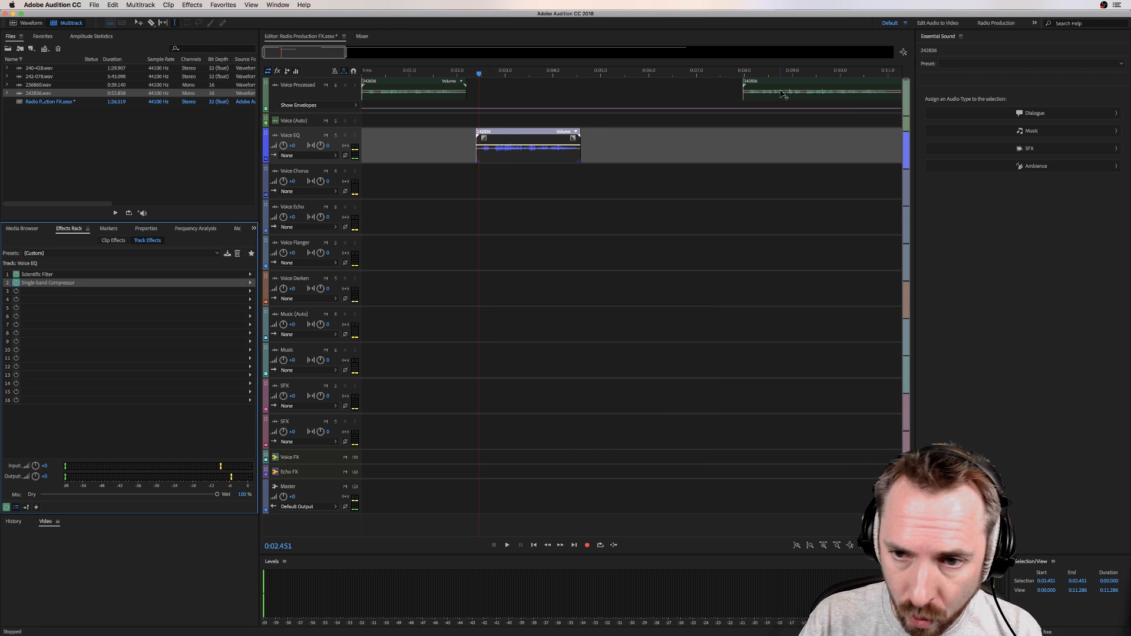
Step: Move the remaining voice recording to the Voice Chorus track at about 4.5 seconds and play it
{"action": "left_click_drag", "start_coordinate": [784, 95], "coordinate": [616, 180]}
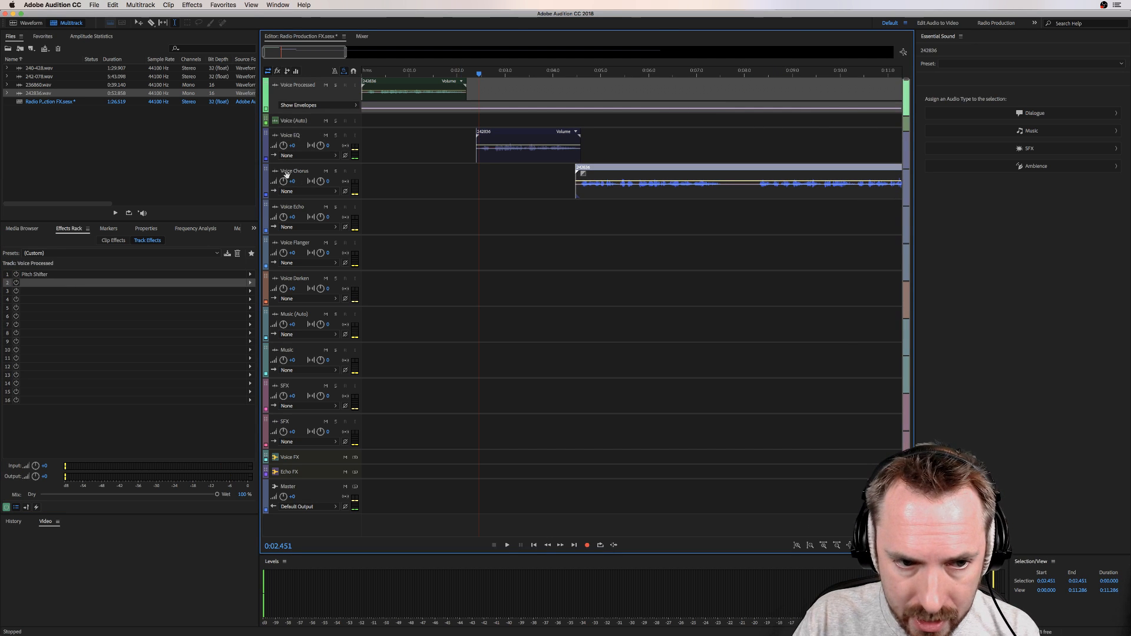
{"action": "left_click", "coordinate": [570, 193]}
{"action": "key", "text": "space"}
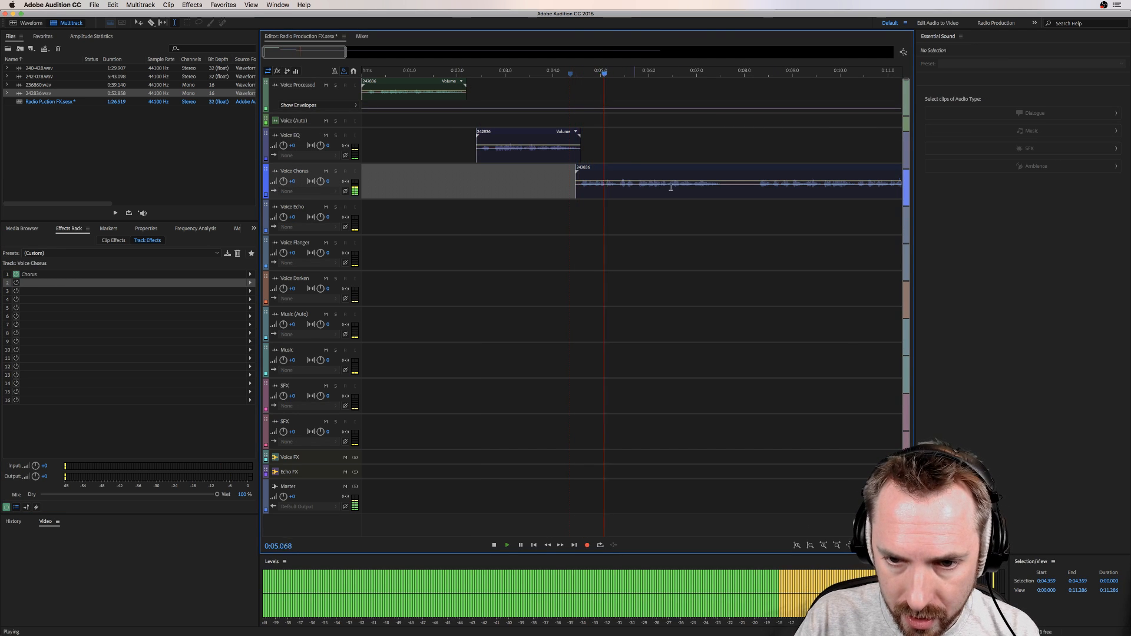
{"action": "scroll", "coordinate": [725, 190], "scroll_direction": "left", "scroll_amount": 3}
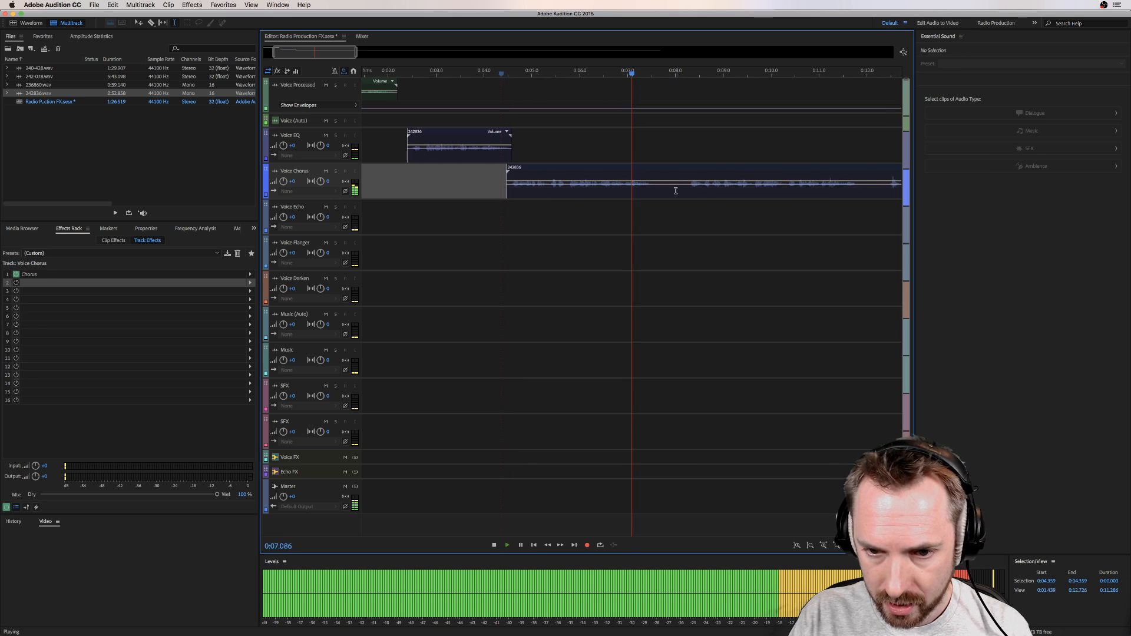
Step: Split the Voice Chorus recording at about 7.5 seconds and shift the part after it to about 10.1 seconds
{"action": "key", "text": "space"}
{"action": "left_click_drag", "start_coordinate": [723, 192], "coordinate": [869, 167]}
{"action": "key", "text": "Delete"}
{"action": "left_click", "coordinate": [773, 202]}
{"action": "left_click", "coordinate": [579, 190]}
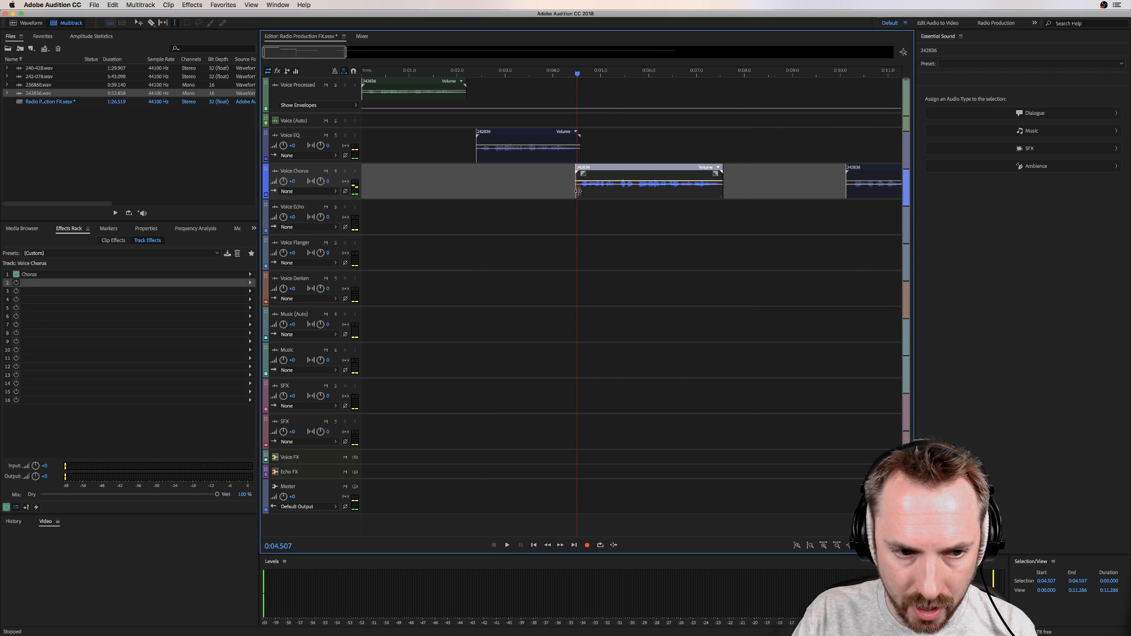
Step: Inspect the Chorus settings on the Voice Chorus track and play from the Voice EQ clip through the chorus phrase
{"action": "double_click", "coordinate": [30, 274]}
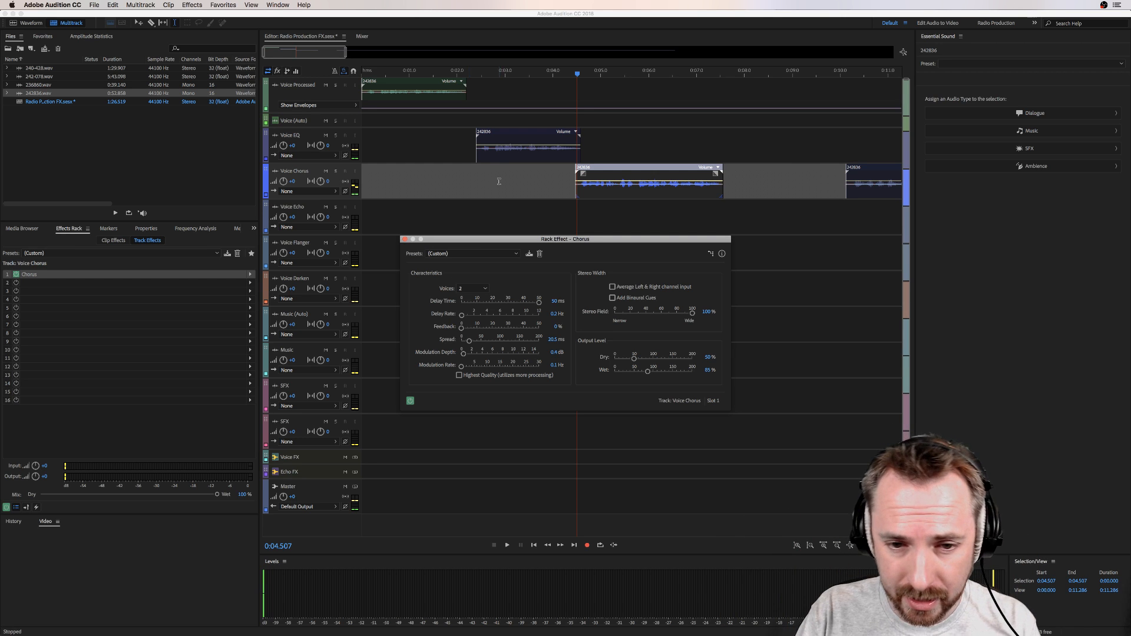
{"action": "left_click", "coordinate": [476, 174]}
{"action": "key", "text": "space"}
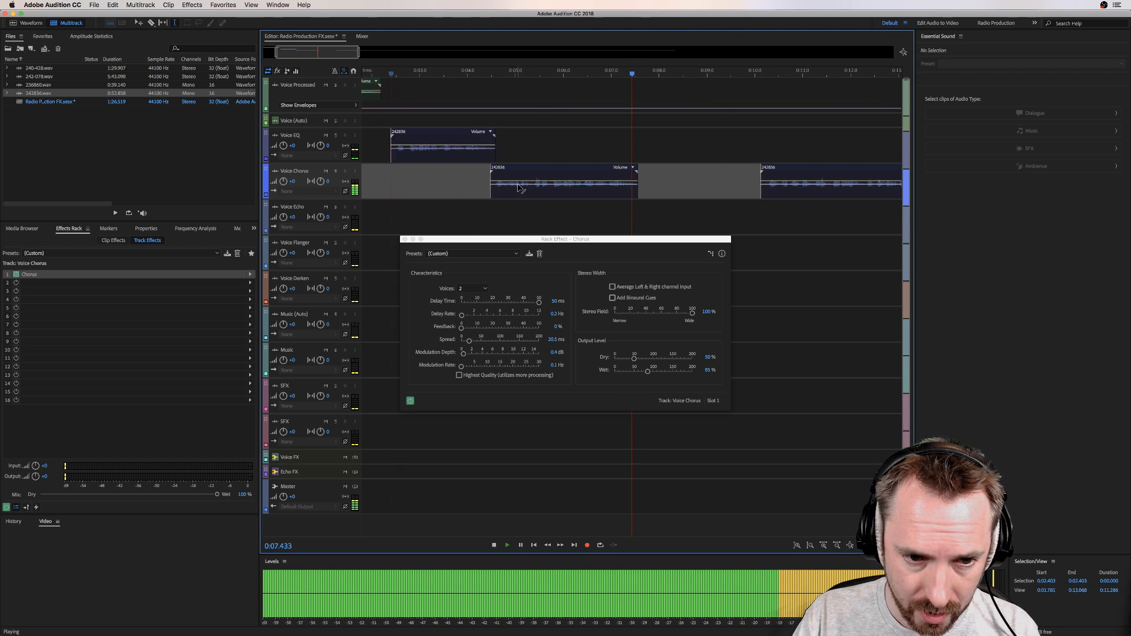
{"action": "key", "text": "space"}
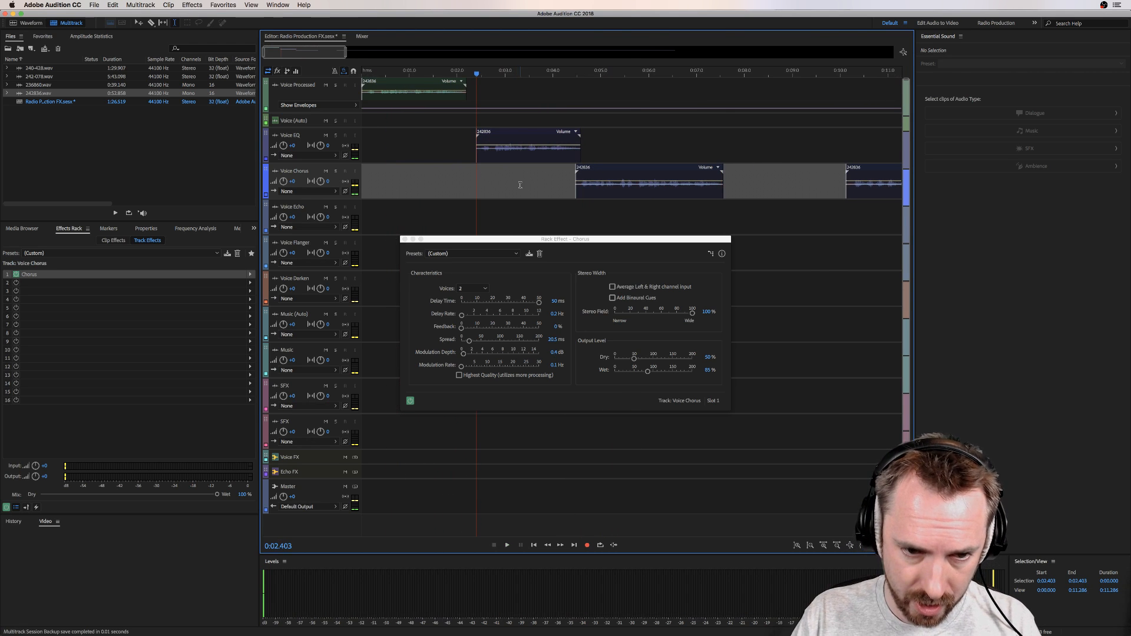
Step: Replace the Chorus effect on the Voice Chorus track with Chorus/Flanger using the Heavy Chorus preset and play the phrase
{"action": "left_click", "coordinate": [249, 274]}
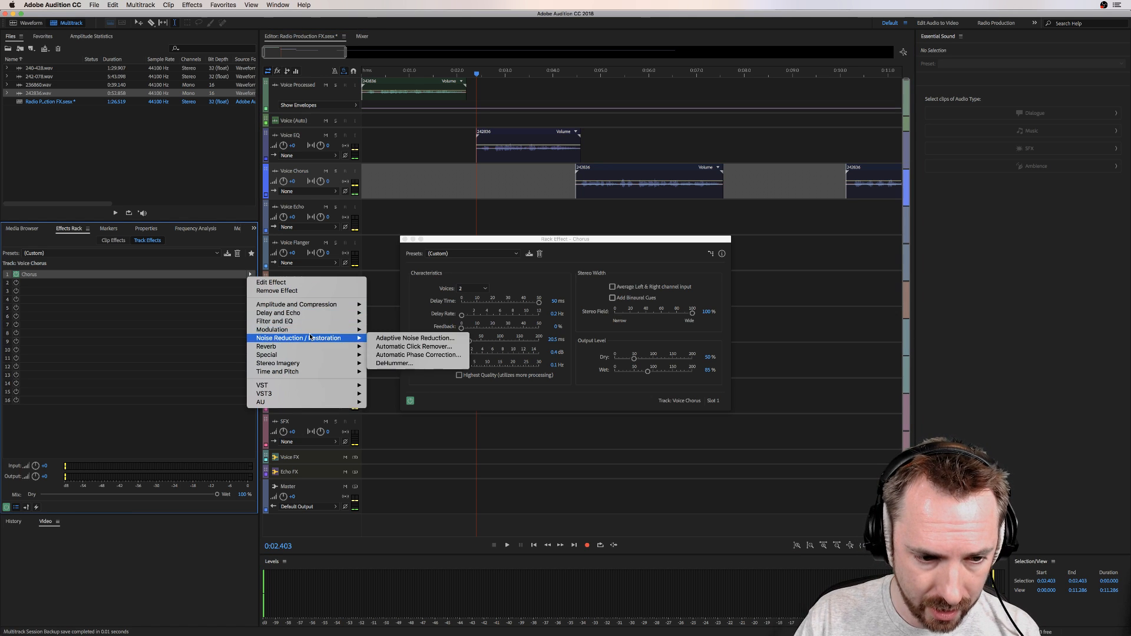
{"action": "mouse_move", "coordinate": [315, 334]}
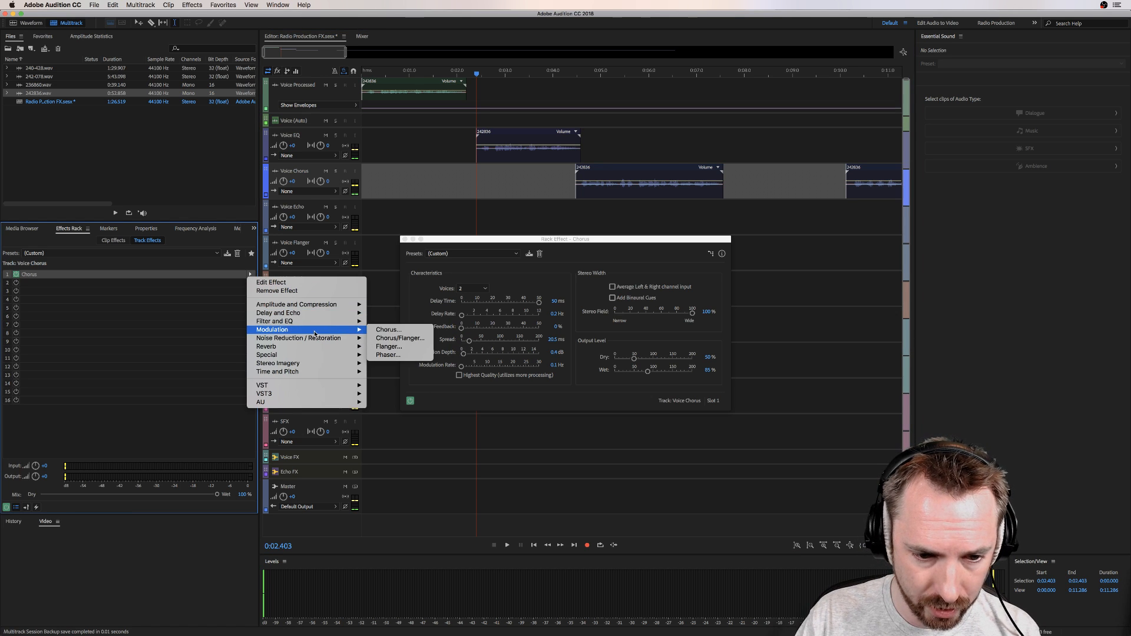
{"action": "left_click", "coordinate": [395, 338]}
{"action": "left_click", "coordinate": [539, 277]}
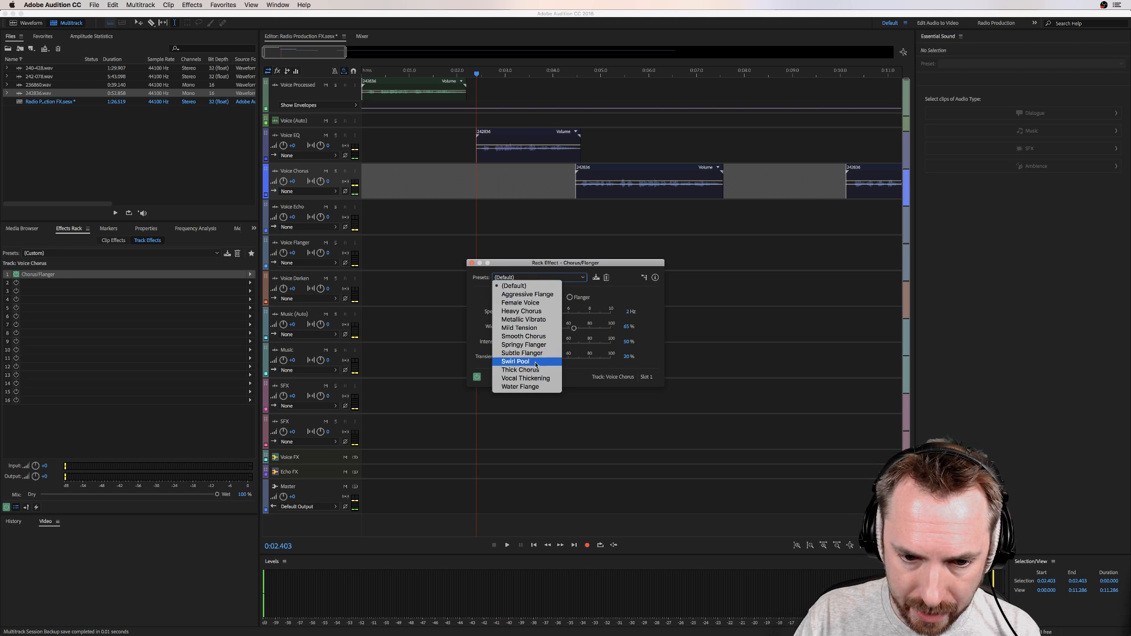
{"action": "left_click", "coordinate": [522, 311]}
{"action": "left_click", "coordinate": [564, 174]}
{"action": "key", "text": "space"}
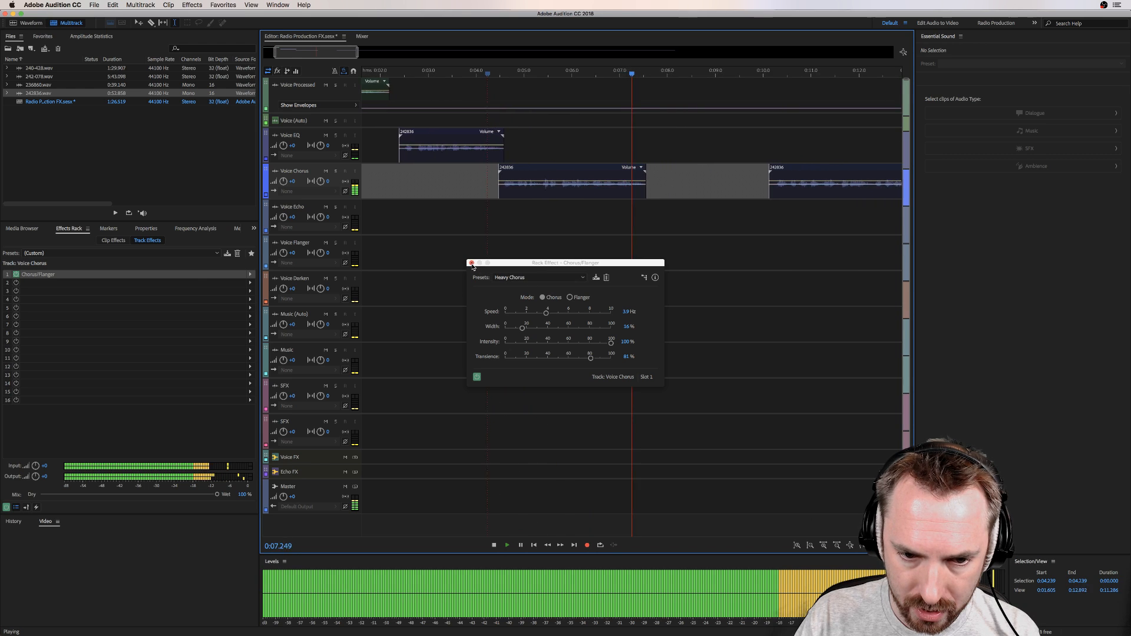
{"action": "key", "text": "space"}
Step: Replace Chorus/Flanger on the Voice Chorus track with Waves Doubler4 (s), apply the Hogarth Doubler 3 preset and play the phrase
{"action": "left_click", "coordinate": [251, 274]}
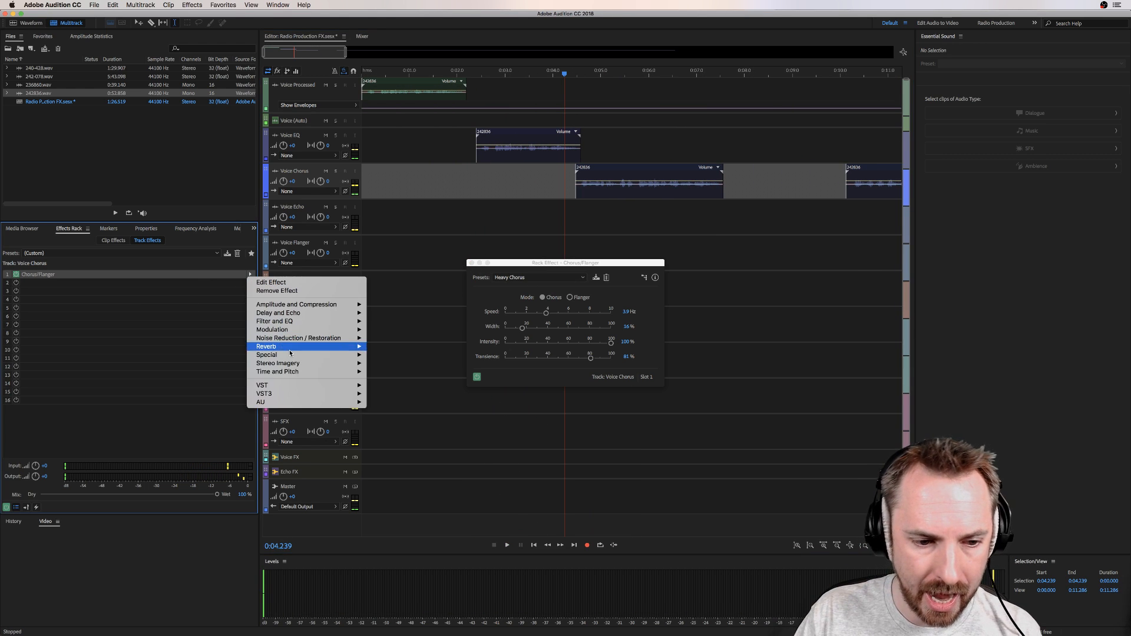
{"action": "mouse_move", "coordinate": [361, 403]}
{"action": "mouse_move", "coordinate": [413, 428]}
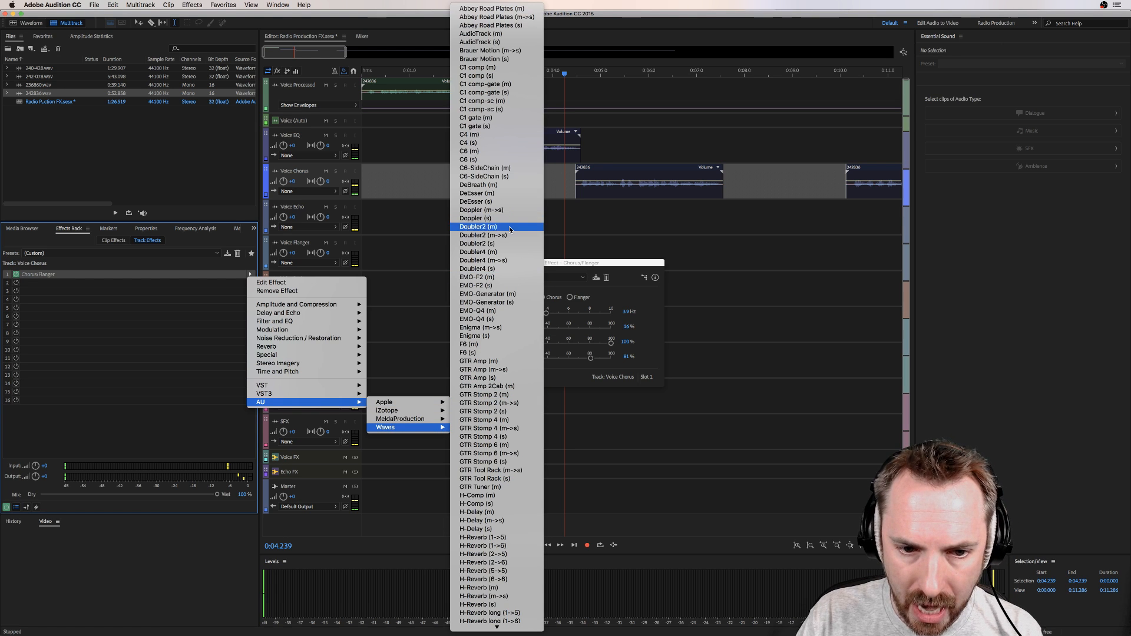
{"action": "left_click", "coordinate": [499, 272]}
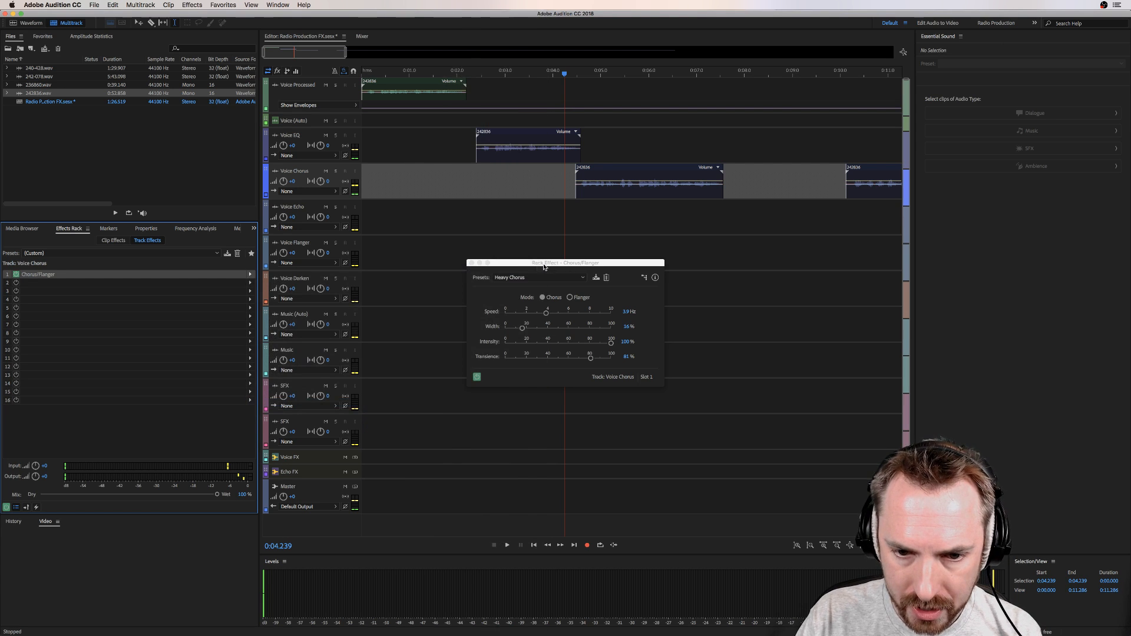
{"action": "left_click", "coordinate": [495, 246]}
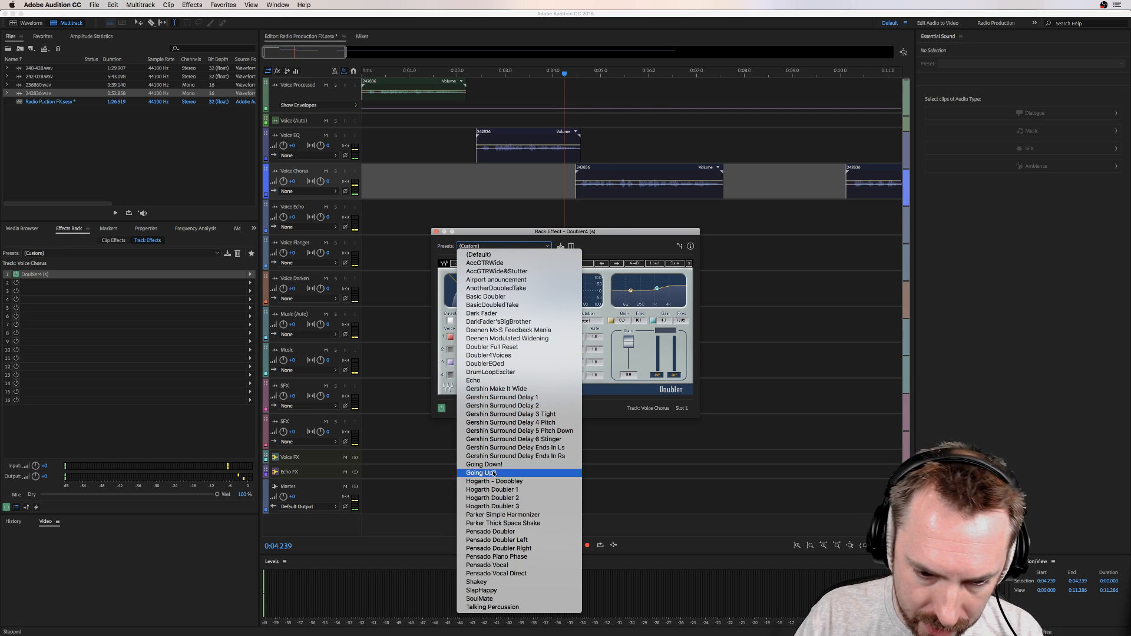
{"action": "left_click", "coordinate": [502, 506]}
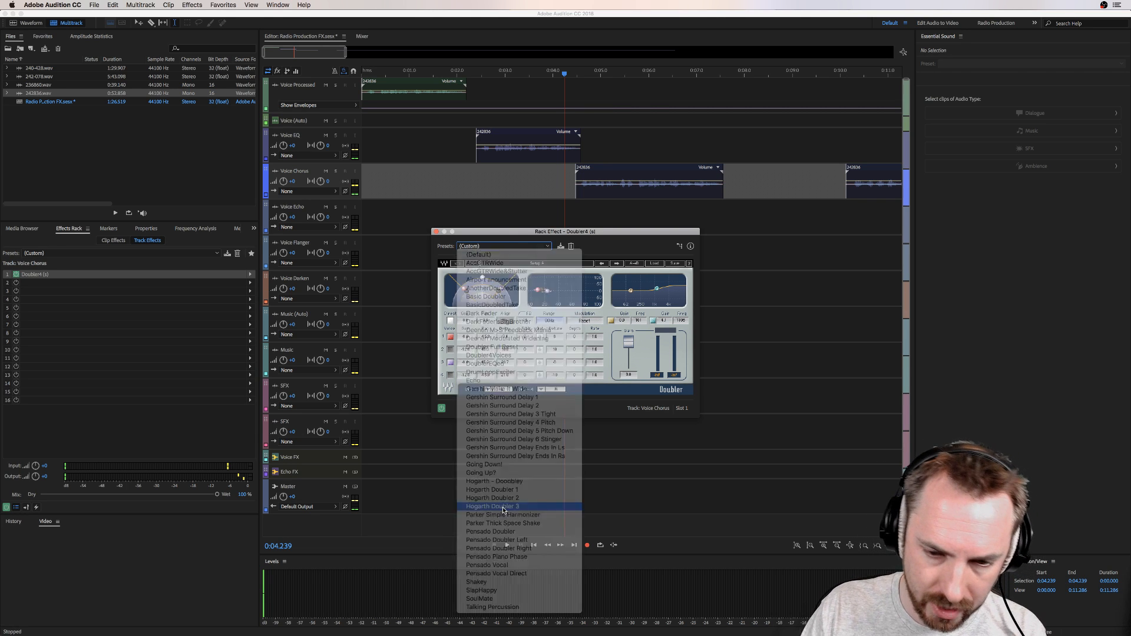
{"action": "key", "text": "space"}
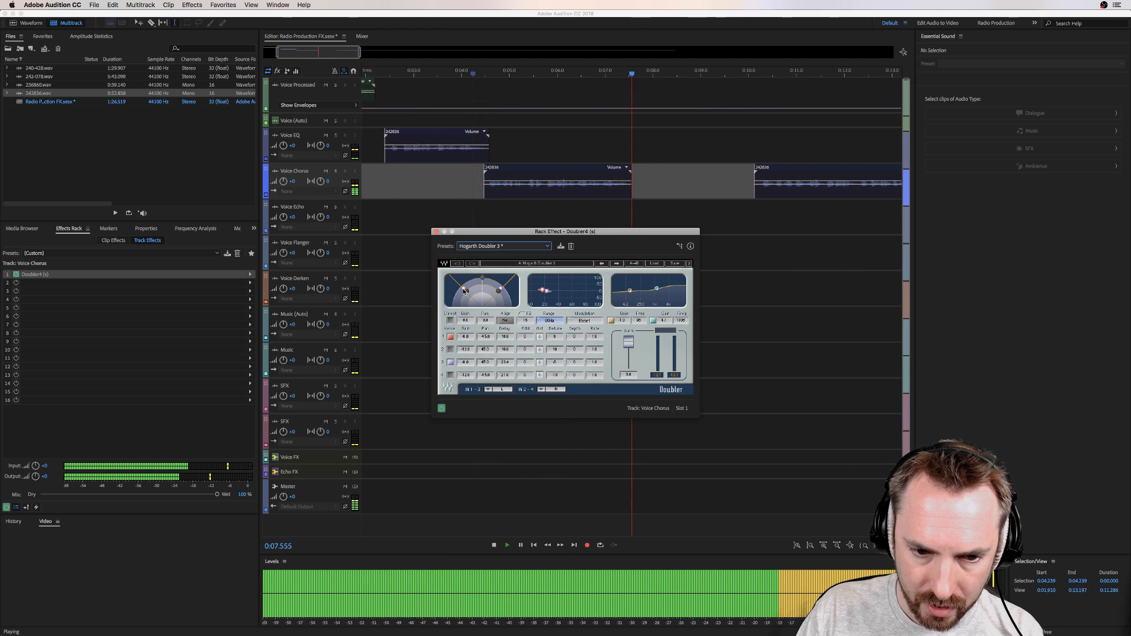
Step: Enable the remaining Doubler voices on the Voice Chorus track, adjust the fourth voice's delay and detune, and replay the chorus phrase
{"action": "key", "text": "space"}
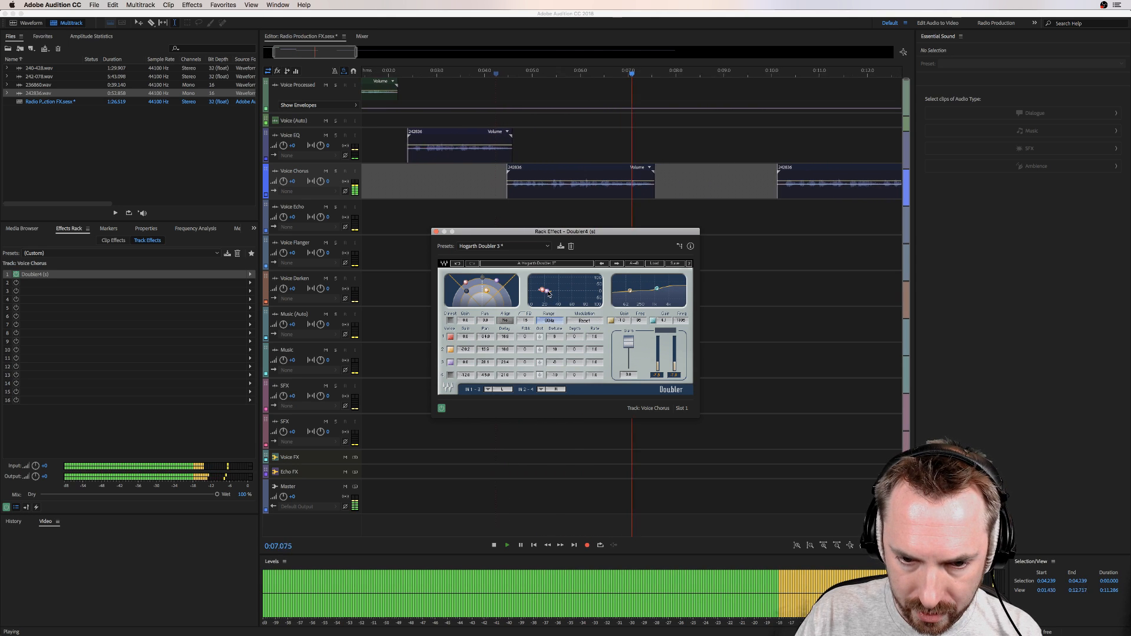
{"action": "key", "text": "space"}
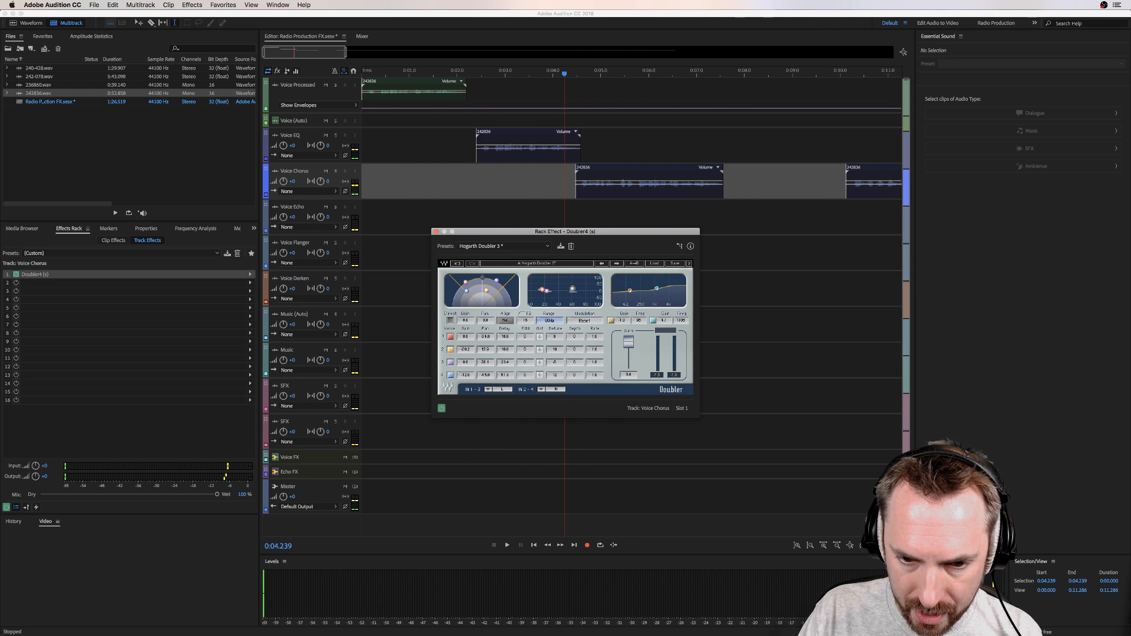
{"action": "key", "text": "space"}
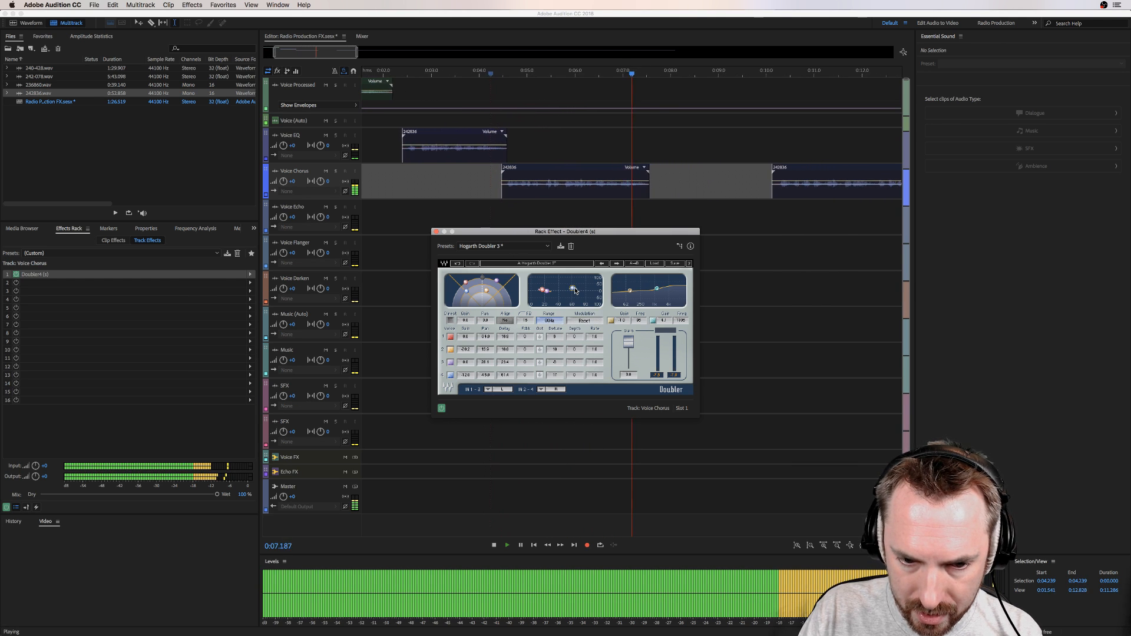
{"action": "key", "text": "space"}
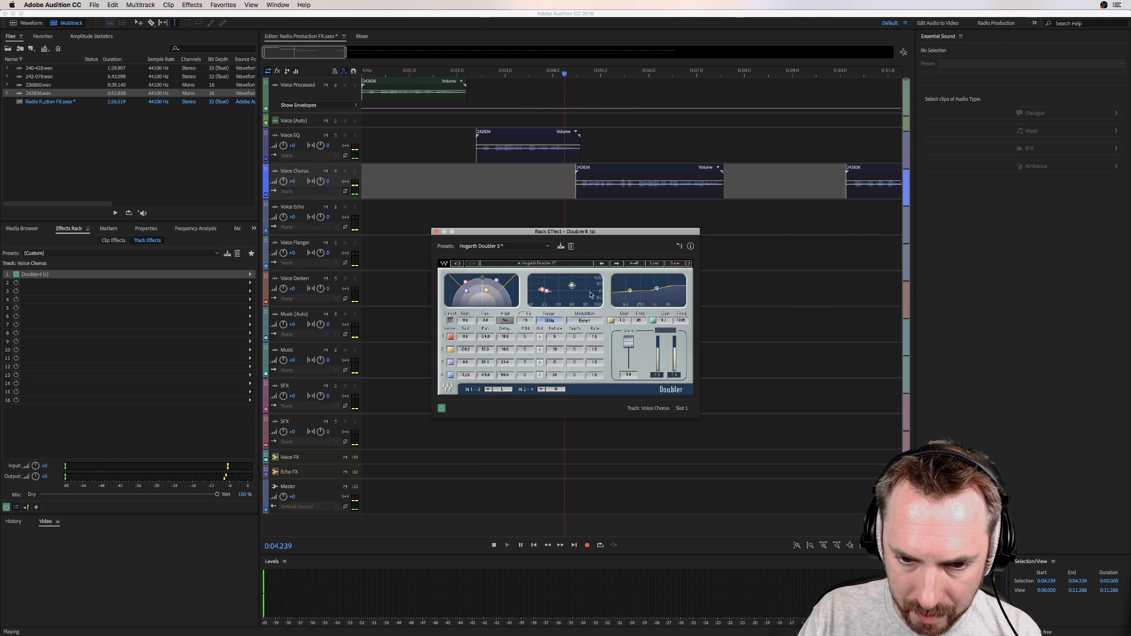
{"action": "key", "text": "space"}
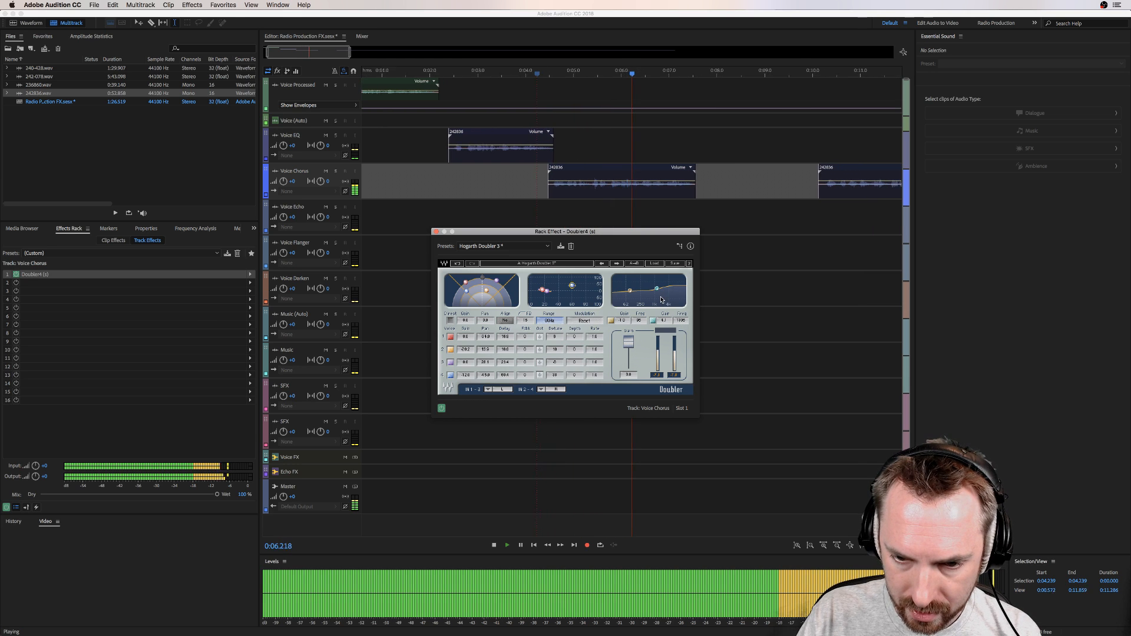
Step: Try the Doubler's high EQ band lower and higher, lower its low band while replaying the chorus phrase, and close the effect window
{"action": "key", "text": "space"}
{"action": "left_click_drag", "start_coordinate": [657, 289], "coordinate": [659, 293]}
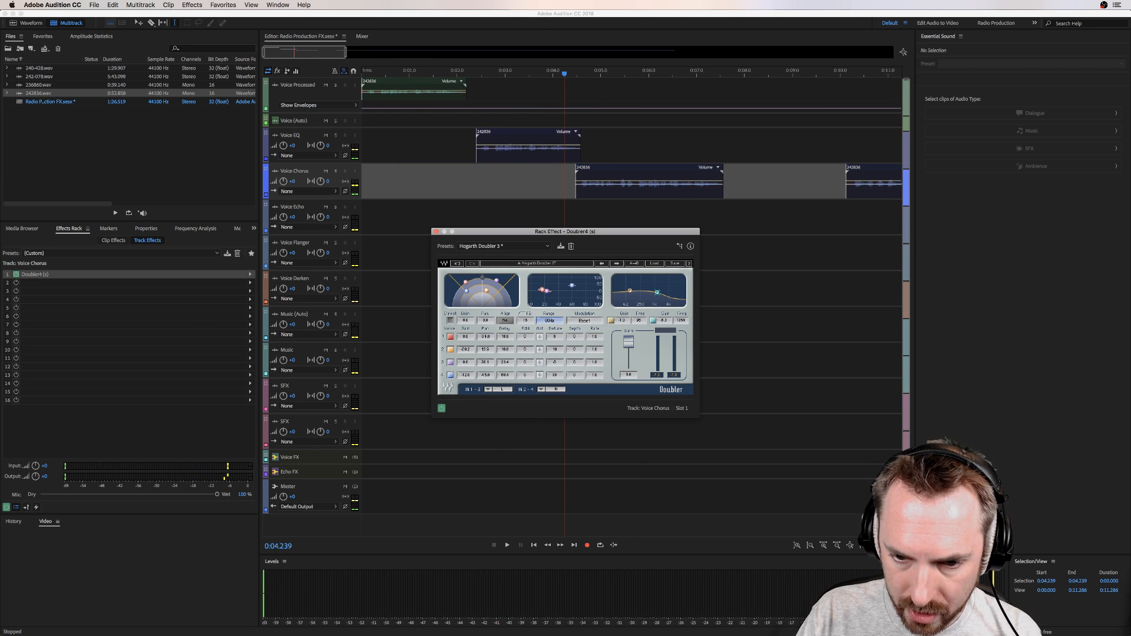
{"action": "key", "text": "space"}
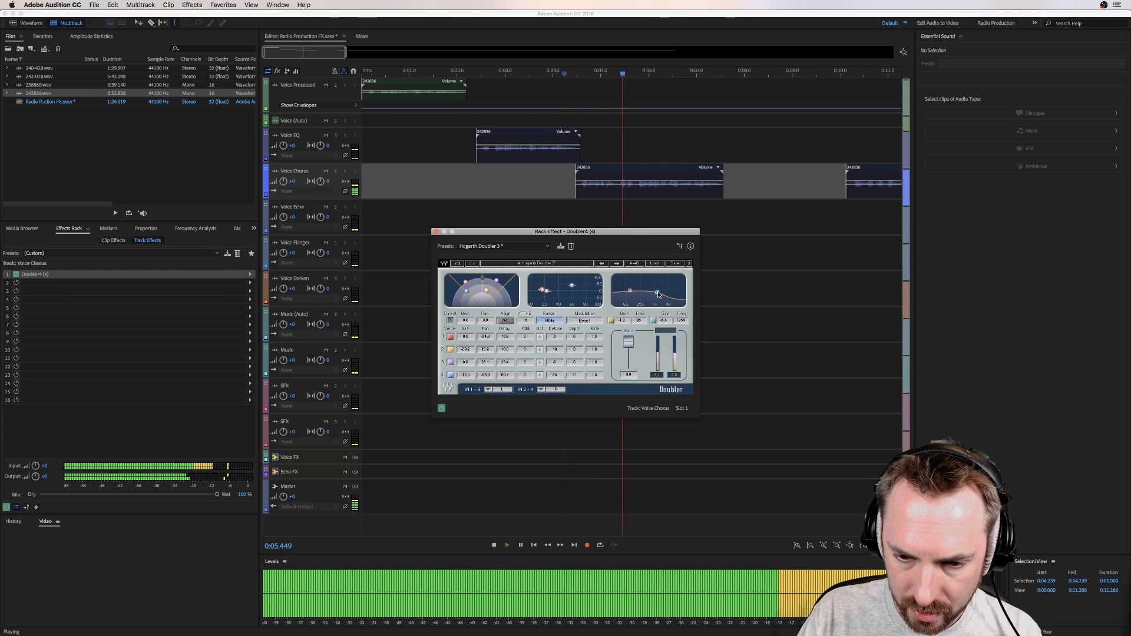
{"action": "key", "text": "space"}
{"action": "left_click_drag", "start_coordinate": [659, 294], "coordinate": [658, 291]}
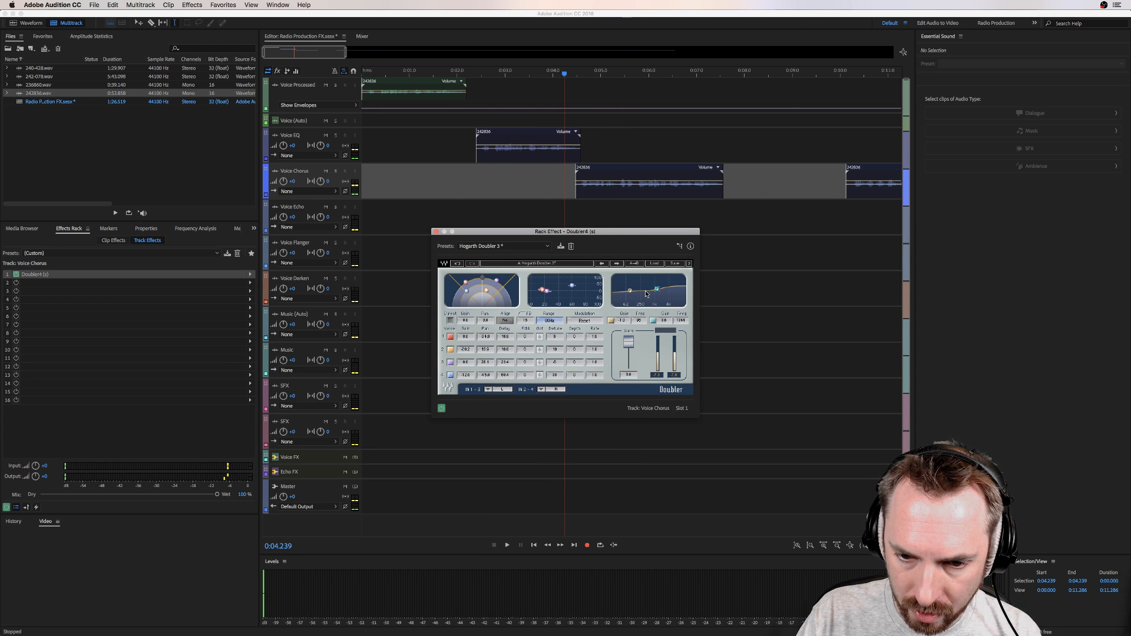
{"action": "key", "text": "space"}
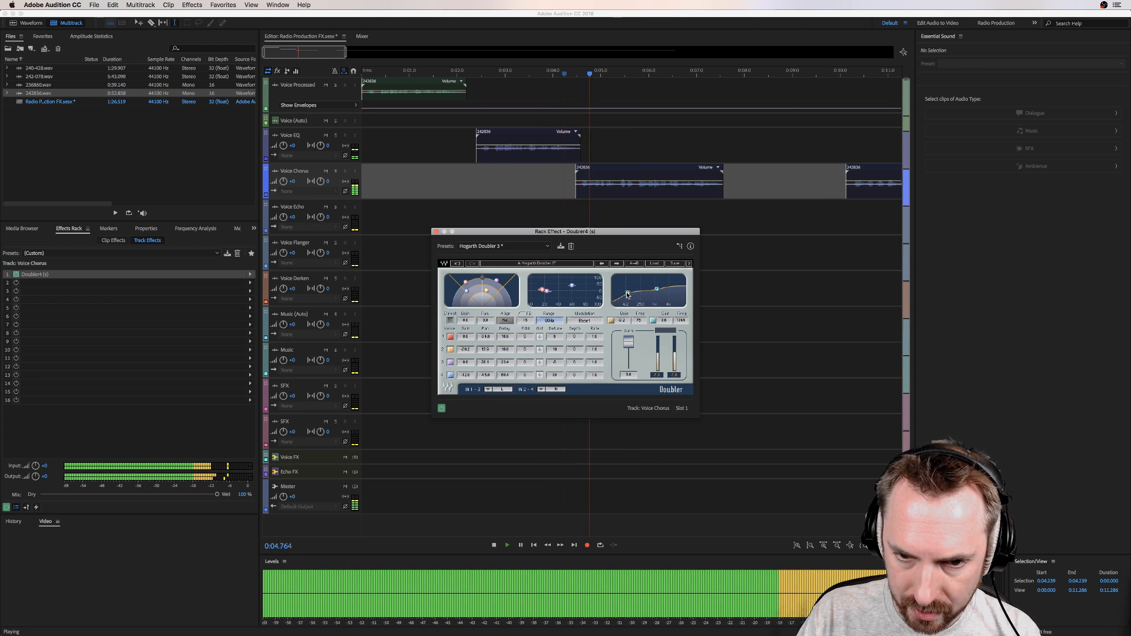
{"action": "key", "text": "space"}
{"action": "left_click", "coordinate": [436, 231]}
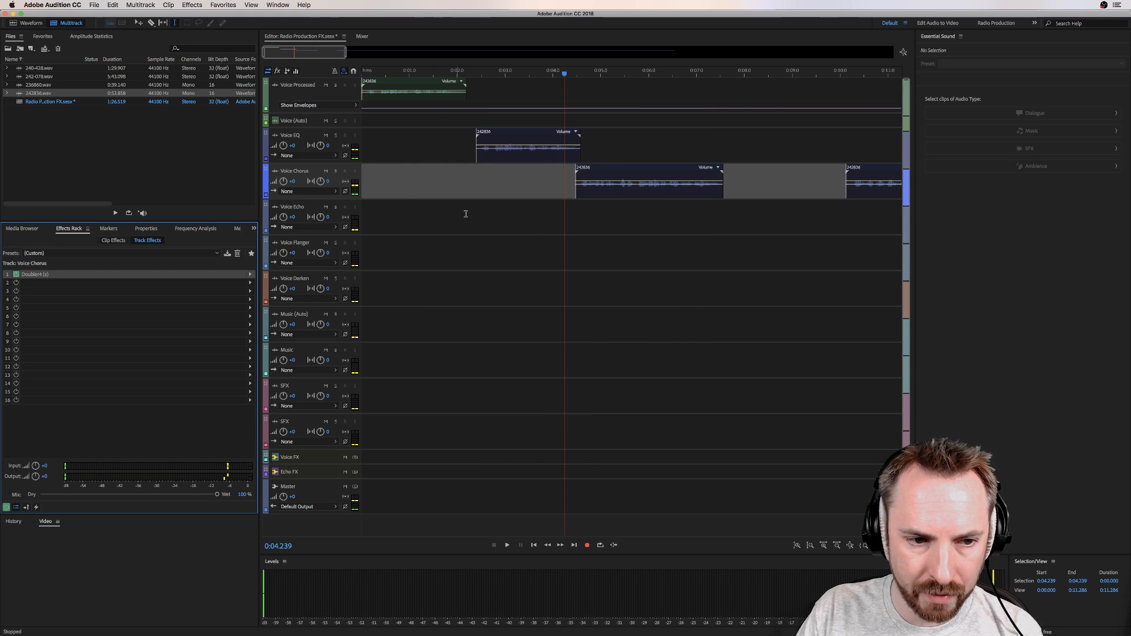
Step: Review the Voice EQ, Voice Chorus and Voice Echo tracks in turn to compare their clips and effects
{"action": "scroll", "coordinate": [552, 227], "scroll_direction": "right", "scroll_amount": 5}
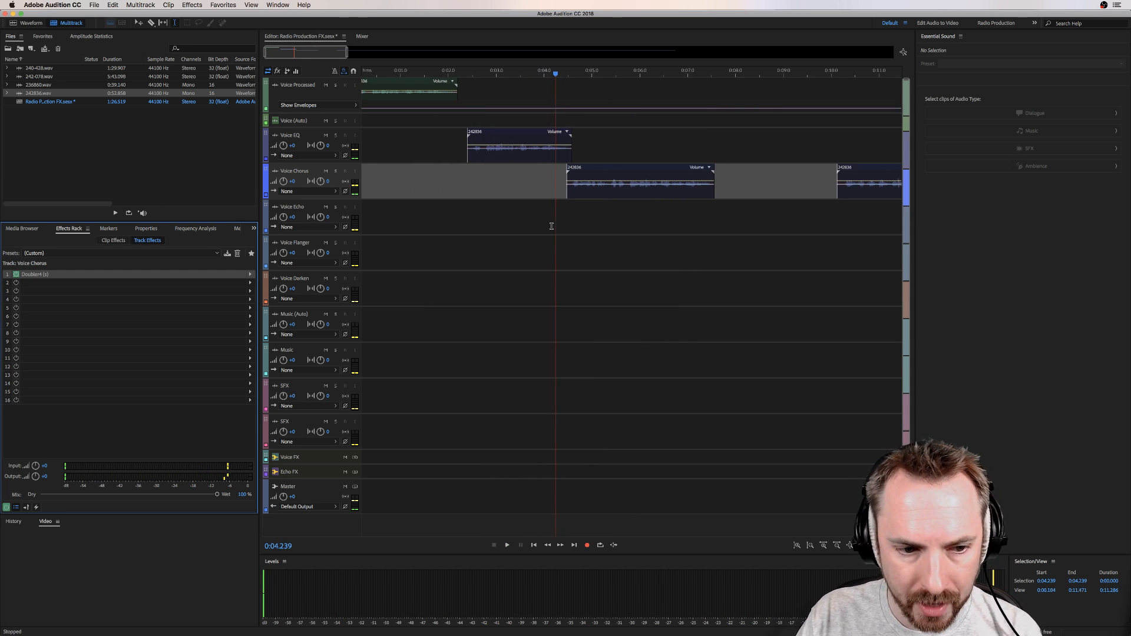
{"action": "scroll", "coordinate": [551, 225], "scroll_direction": "right", "scroll_amount": 2}
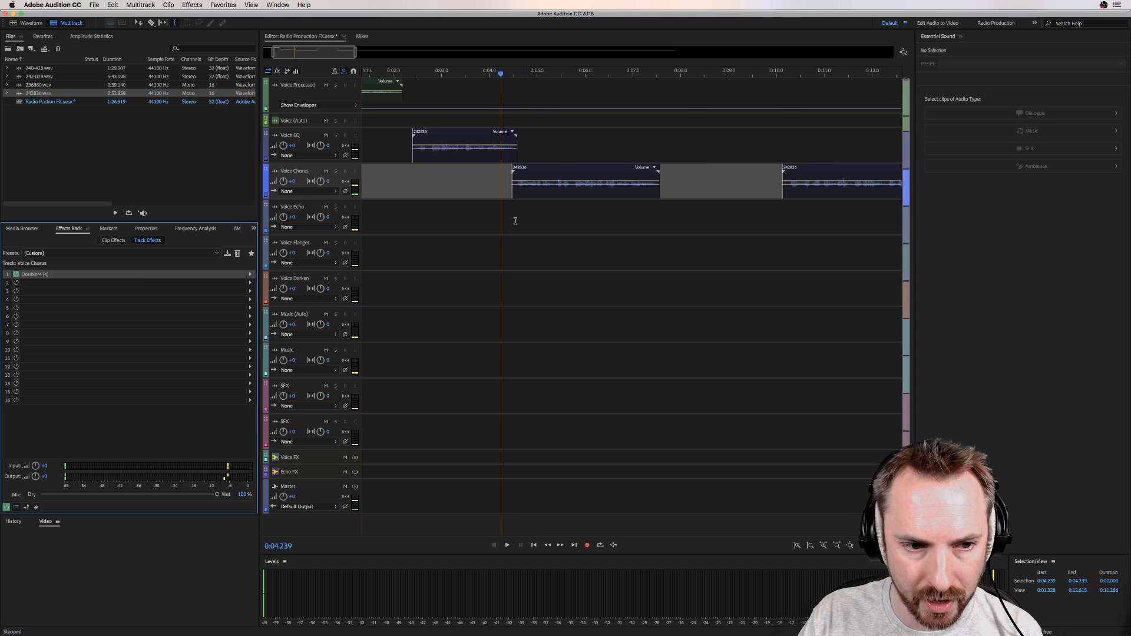
{"action": "scroll", "coordinate": [412, 177], "scroll_direction": "left", "scroll_amount": 3}
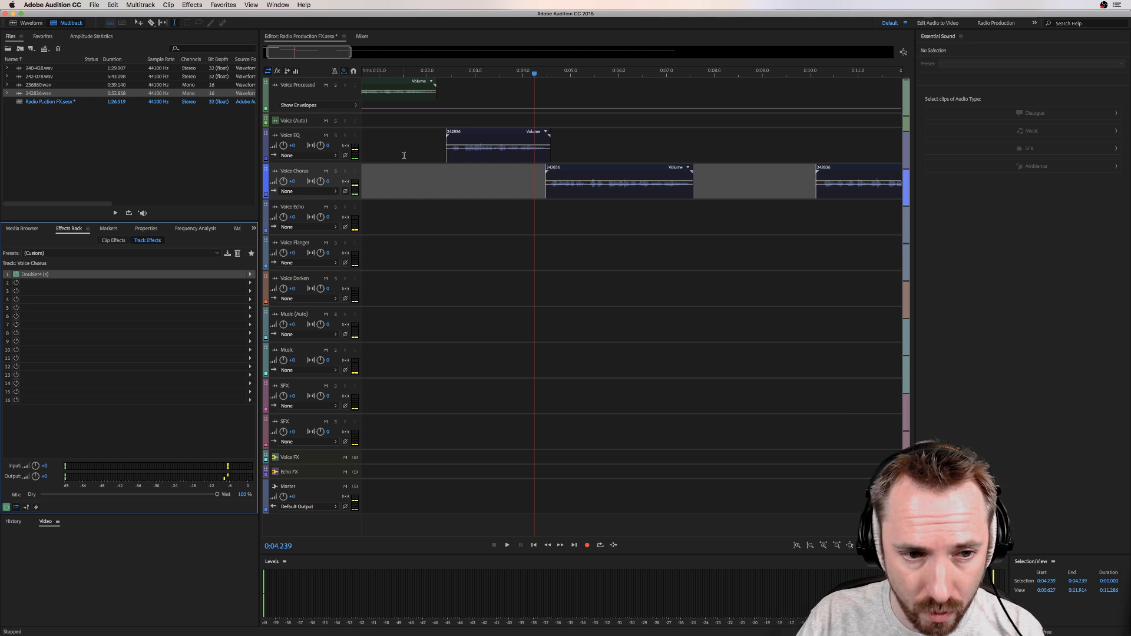
{"action": "left_click", "coordinate": [432, 141]}
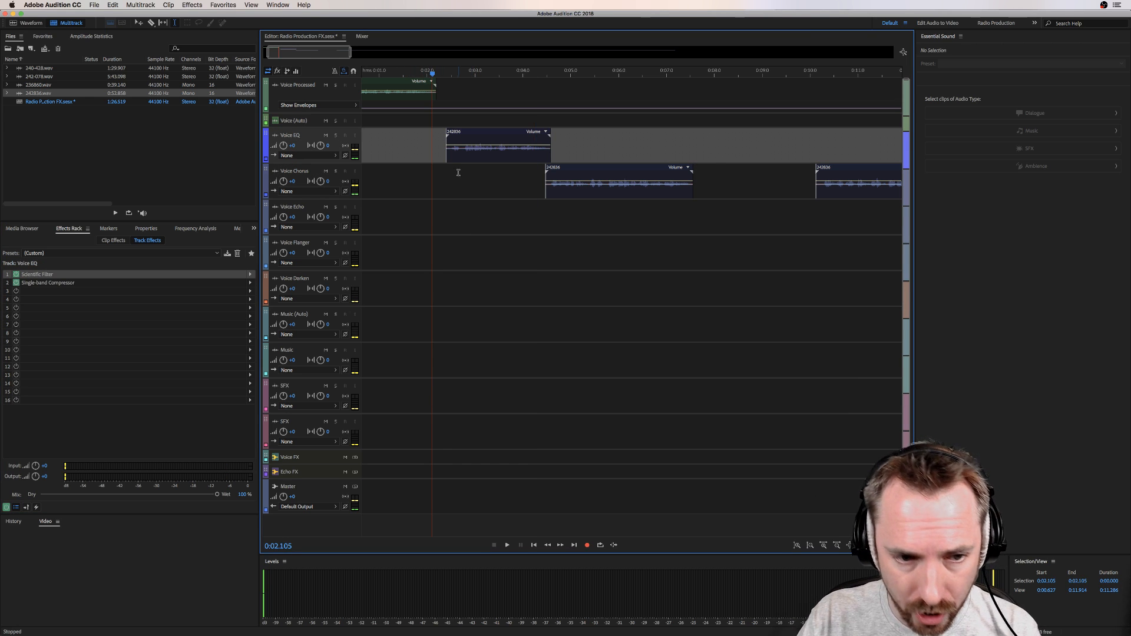
{"action": "left_click", "coordinate": [531, 185]}
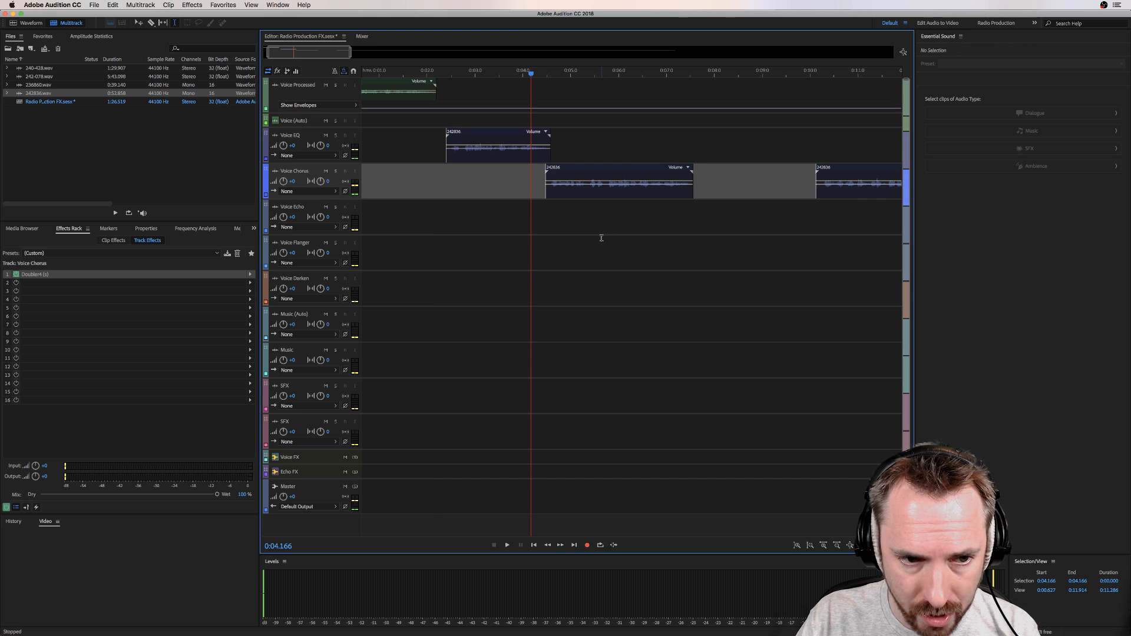
{"action": "left_click", "coordinate": [466, 252]}
{"action": "left_click", "coordinate": [496, 225]}
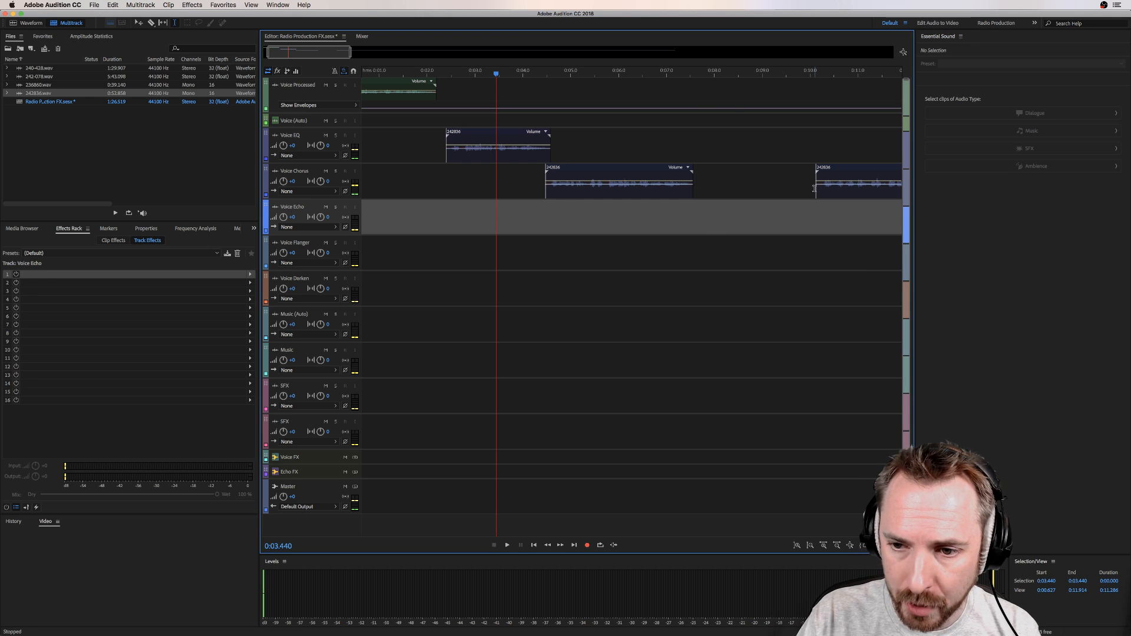
Step: Move the remaining recording from the Voice Chorus track to Voice Processed at about 7.4 seconds and play it from its start
{"action": "left_click_drag", "start_coordinate": [814, 189], "coordinate": [696, 97]}
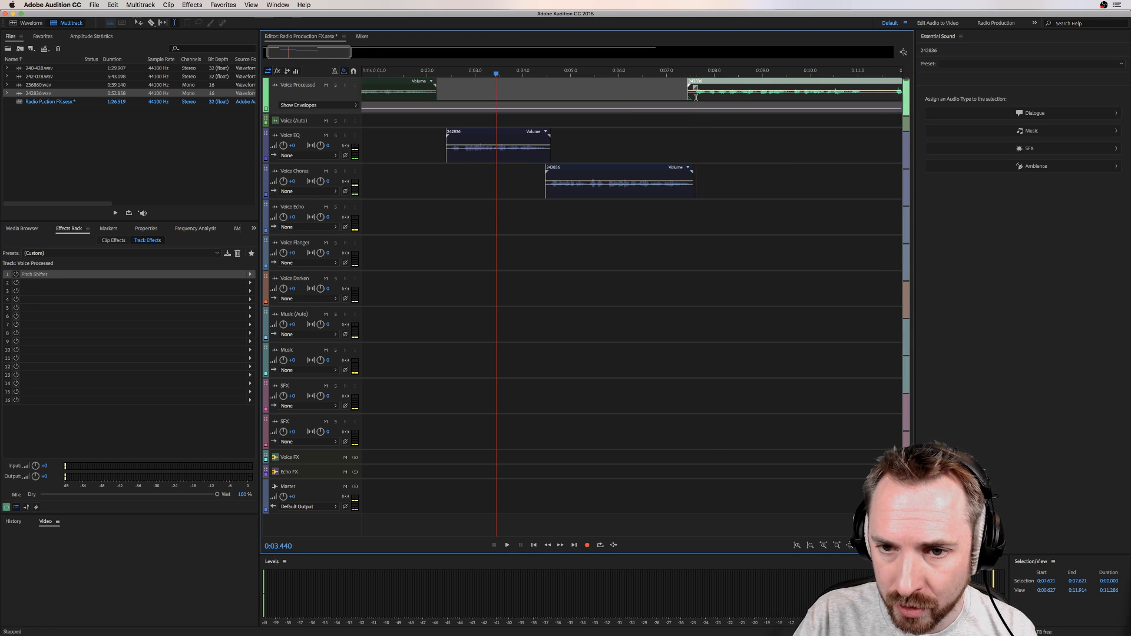
{"action": "key", "text": "space"}
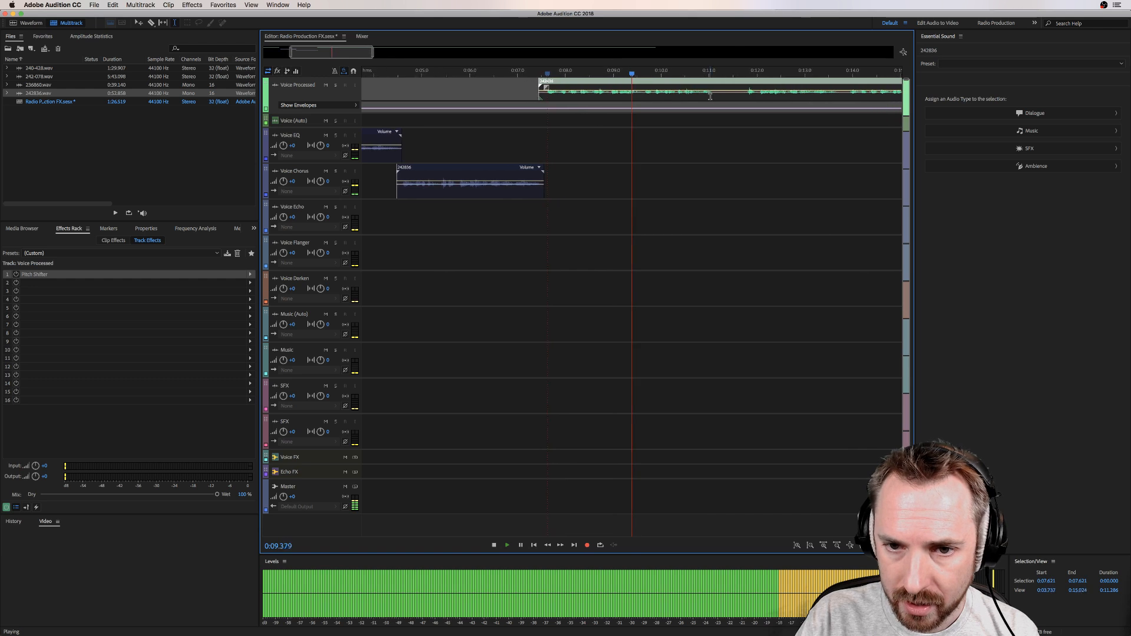
{"action": "key", "text": "space"}
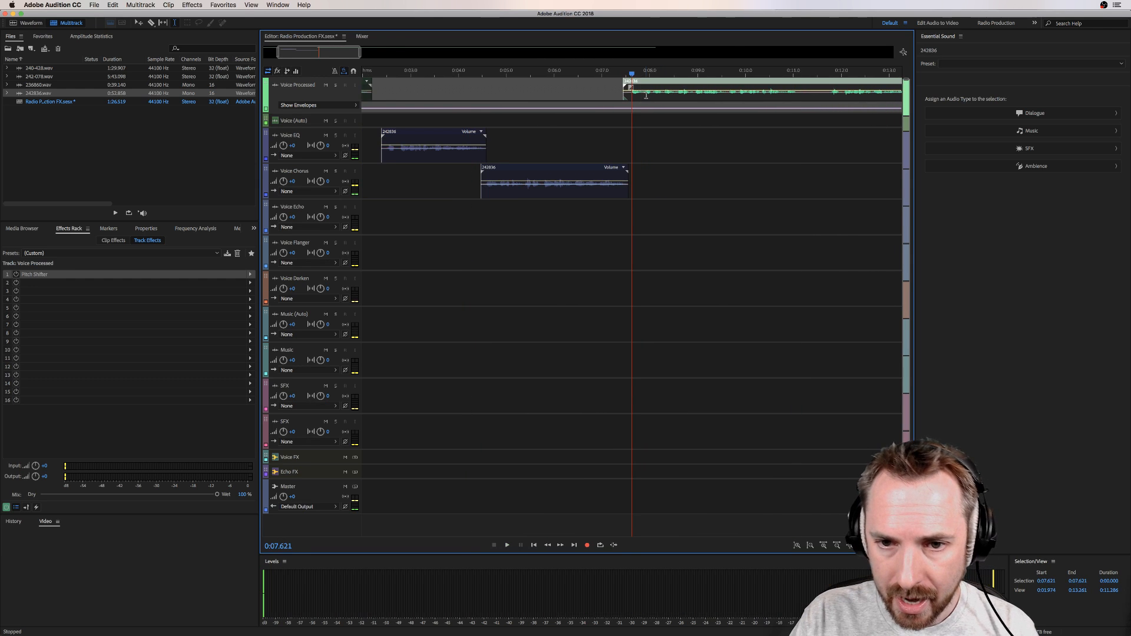
Step: Delete the part of the Voice Processed recording after about 11.2 seconds
{"action": "left_click_drag", "start_coordinate": [803, 95], "coordinate": [824, 95]}
{"action": "key", "text": "Delete"}
{"action": "left_click", "coordinate": [838, 95]}
{"action": "key", "text": "Delete"}
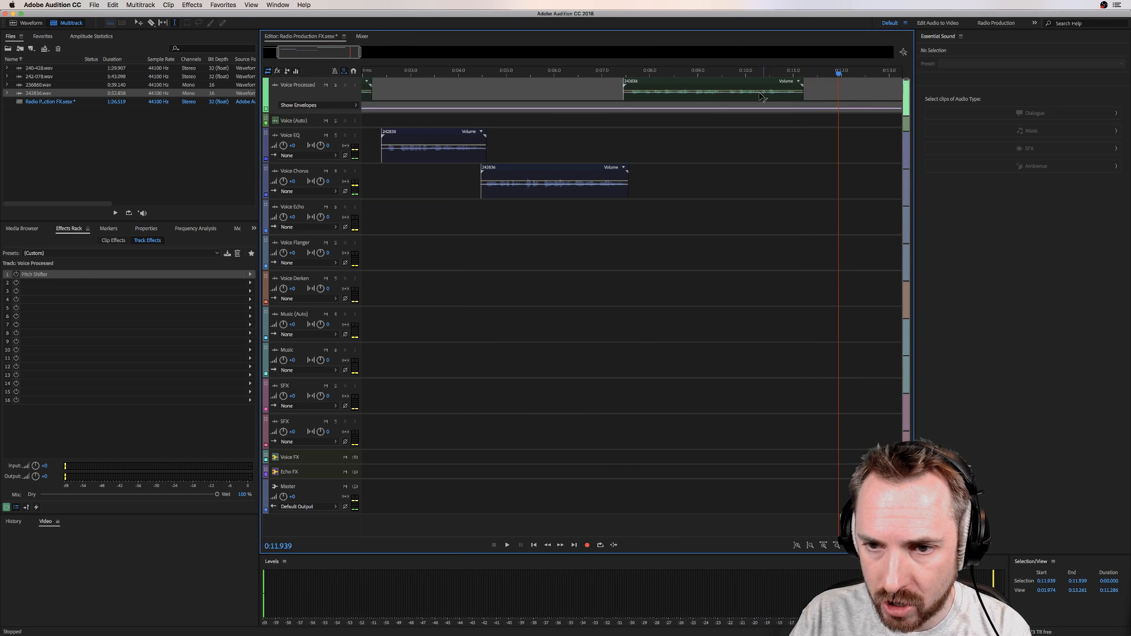
Step: Build a stutter in the Voice Processed clip by pasting a short slice repeatedly between about 9.6 and 9.9 seconds
{"action": "left_click", "coordinate": [729, 94]}
{"action": "scroll", "coordinate": [737, 94], "scroll_direction": "up", "scroll_amount": 5}
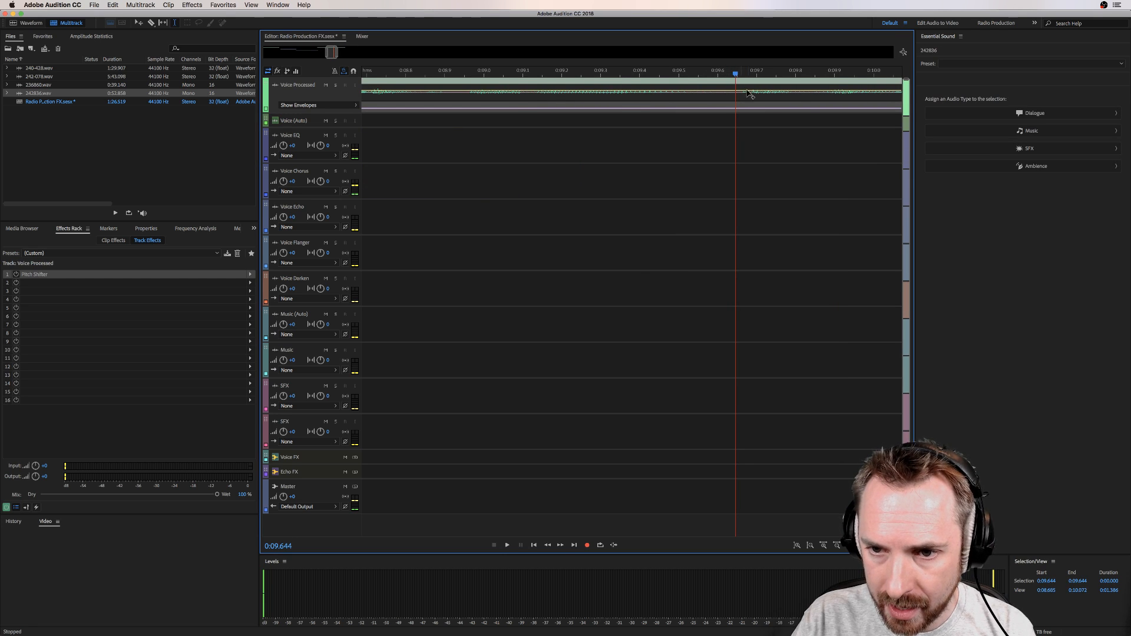
{"action": "mouse_move", "coordinate": [739, 98]}
{"action": "left_mouse_down"}
{"action": "mouse_move", "coordinate": [728, 97]}
{"action": "mouse_move", "coordinate": [847, 95]}
{"action": "mouse_move", "coordinate": [735, 97]}
{"action": "left_mouse_up"}
{"action": "key", "text": "Delete"}
{"action": "left_click", "coordinate": [805, 96]}
{"action": "left_click", "coordinate": [780, 95]}
{"action": "key", "text": "super+v"}
{"action": "left_click", "coordinate": [757, 94]}
{"action": "key", "text": "super+v"}
{"action": "left_click", "coordinate": [728, 97]}
{"action": "left_click", "coordinate": [731, 96]}
{"action": "key", "text": "super+v"}
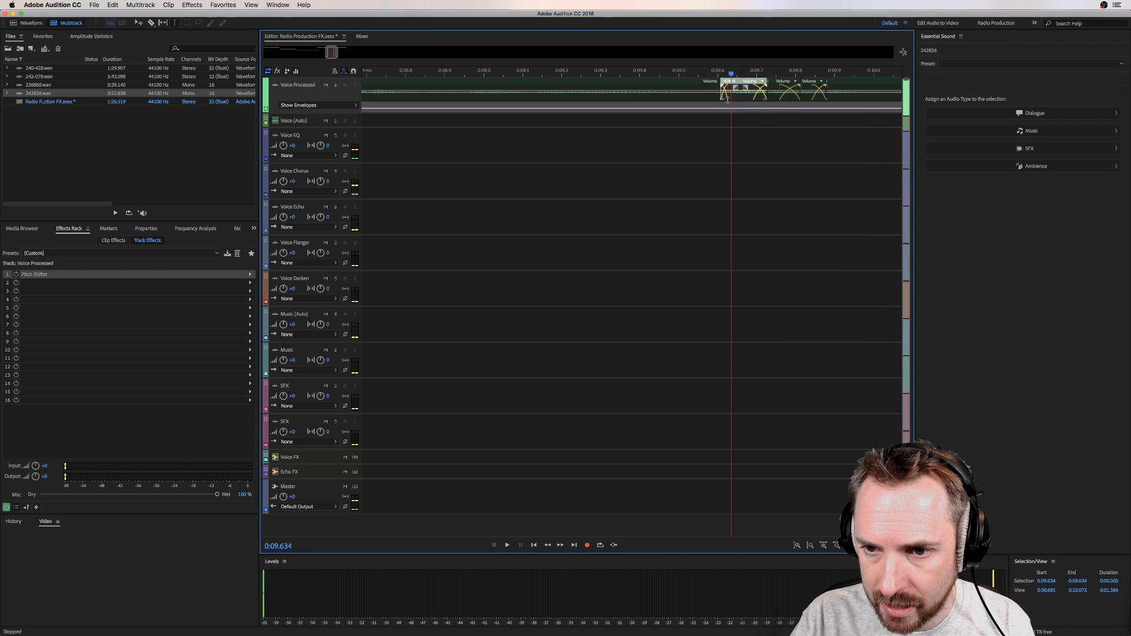
Step: Play the stuttered section of the Voice Processed track from about 9.46 seconds
{"action": "left_click", "coordinate": [665, 139]}
{"action": "key", "text": "space"}
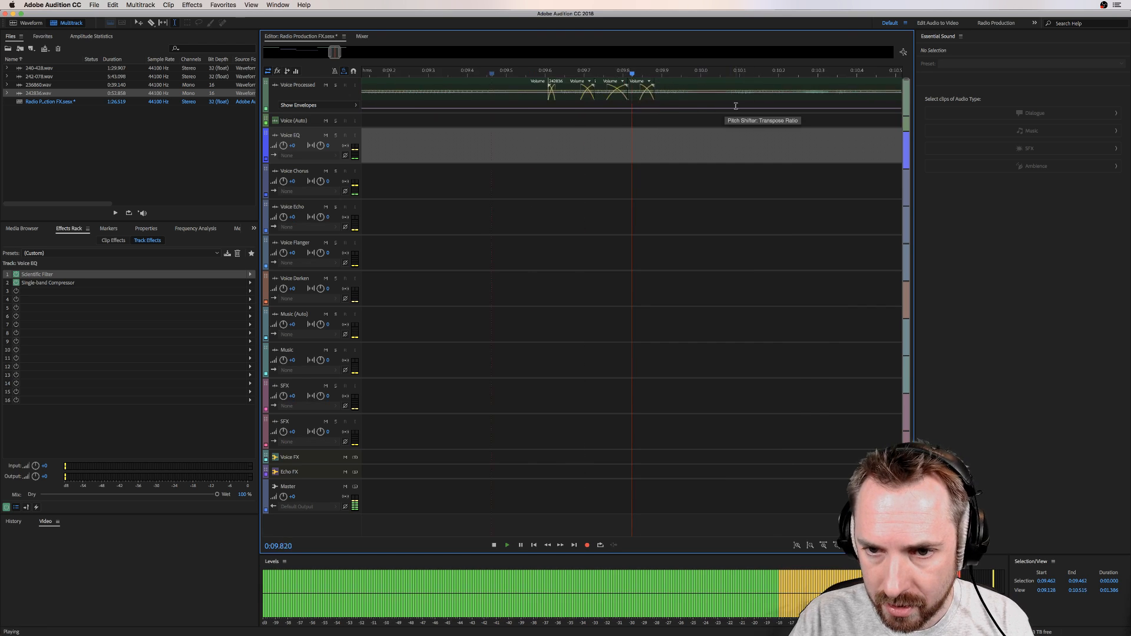
{"action": "key", "text": "space"}
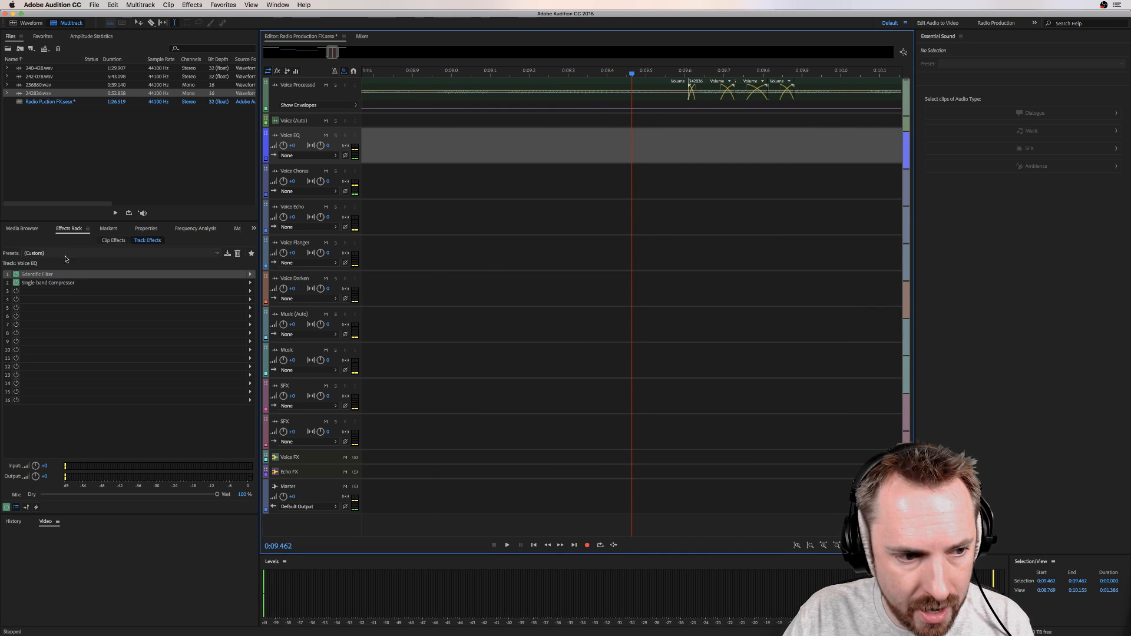
Step: Enable Pitch Shifter on Voice Processed, keyframe its transpose ratio up at about 9.6 seconds and back by about 9.9 seconds, and play the stutter
{"action": "left_click", "coordinate": [660, 92]}
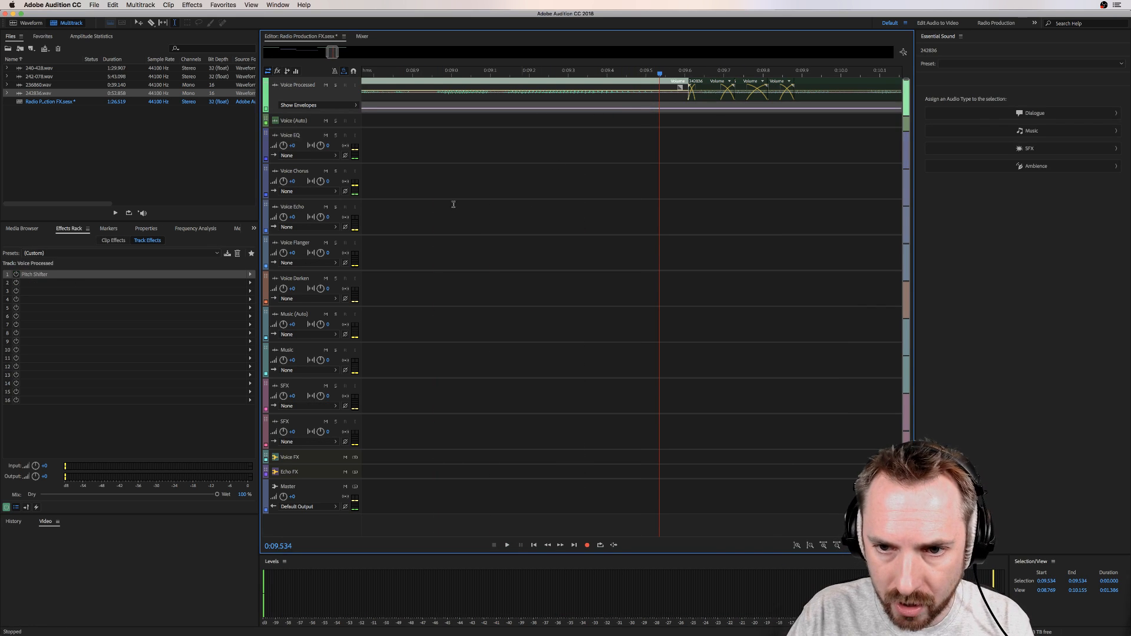
{"action": "left_click", "coordinate": [16, 275]}
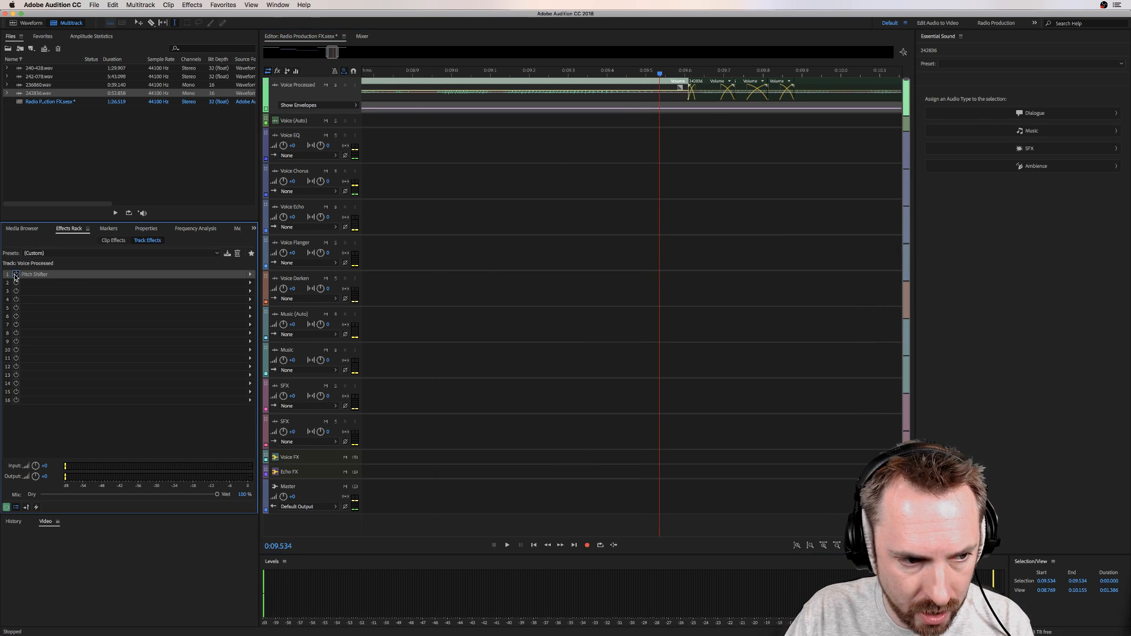
{"action": "left_click", "coordinate": [799, 111]}
{"action": "left_click", "coordinate": [682, 108]}
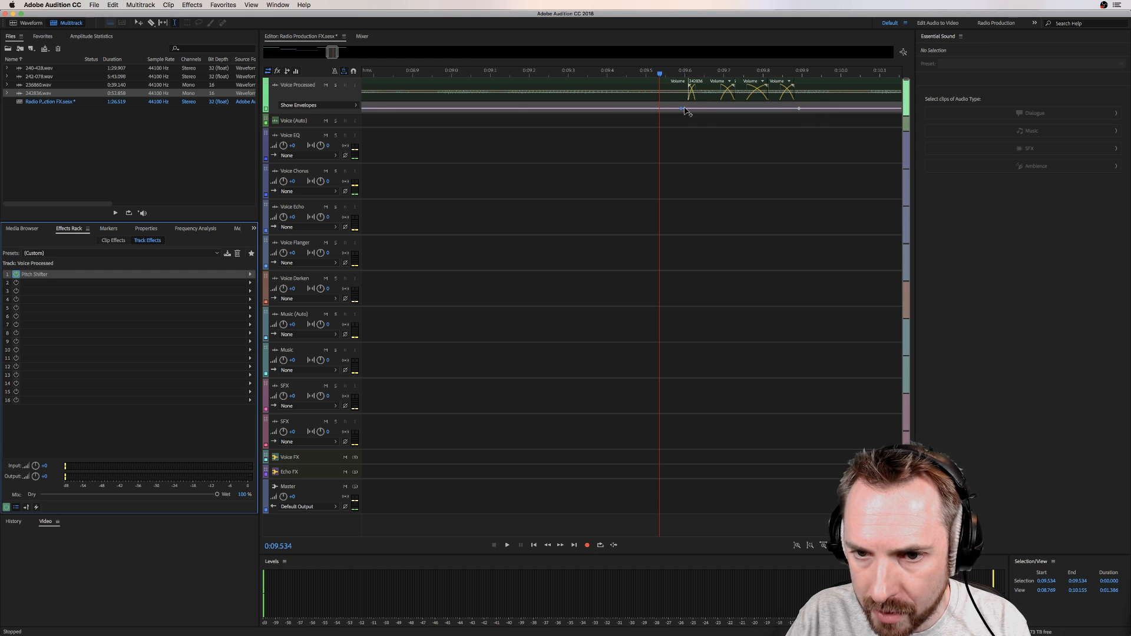
{"action": "left_click_drag", "start_coordinate": [684, 109], "coordinate": [684, 103]}
{"action": "key", "text": "space"}
{"action": "key", "text": "space"}
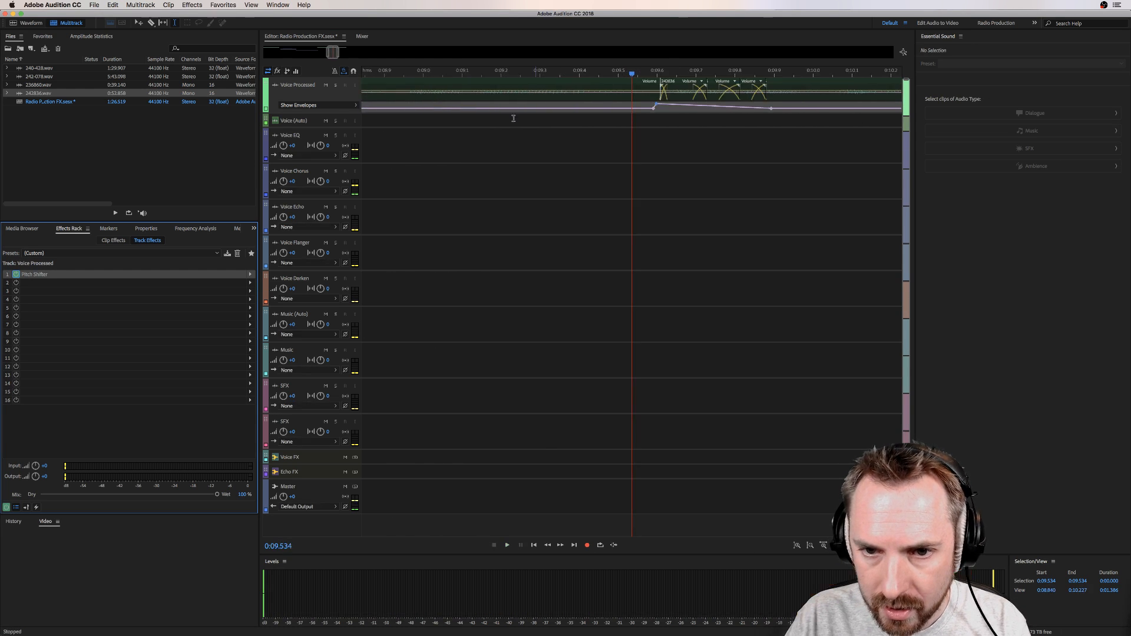
{"action": "key", "text": "space"}
{"action": "key", "text": "space"}
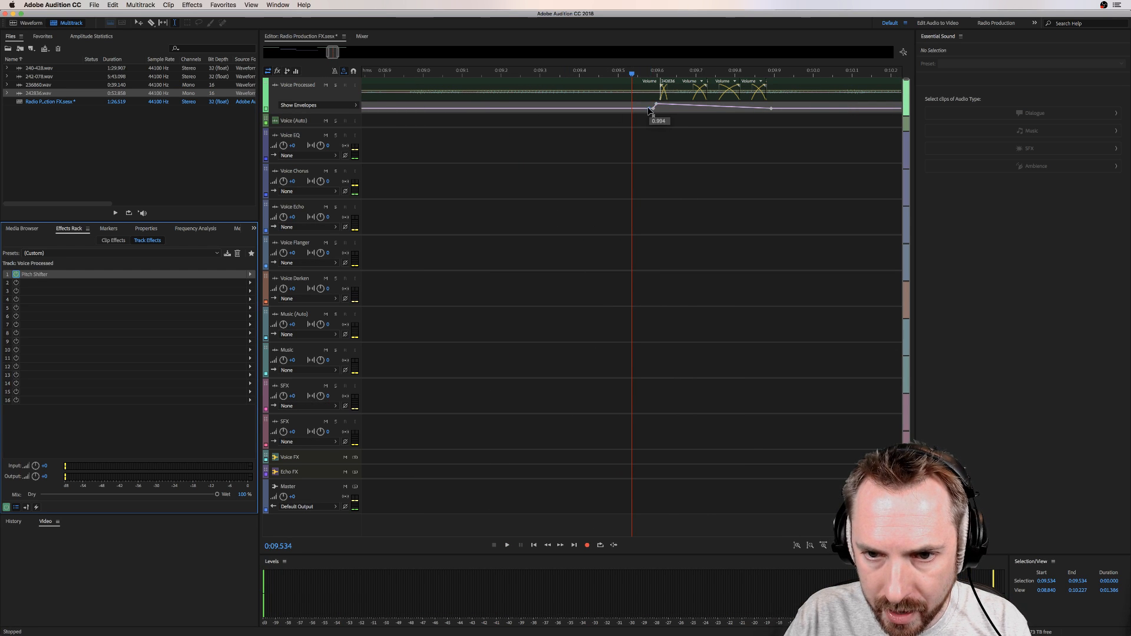
Step: Adjust the transpose ratio envelope just before the stutter on Voice Processed and replay the pitch-shifted section
{"action": "left_click_drag", "start_coordinate": [650, 110], "coordinate": [641, 106]}
{"action": "key", "text": "space"}
{"action": "key", "text": "space"}
{"action": "scroll", "coordinate": [642, 67], "scroll_direction": "down", "scroll_amount": 10}
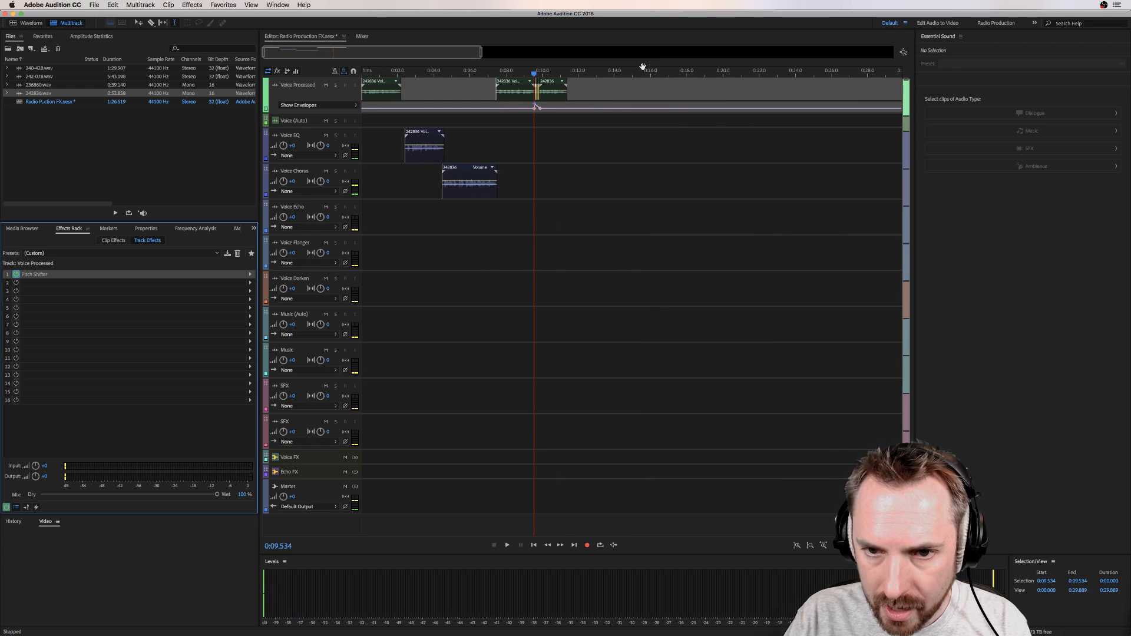
Step: Browse the imaging sound effects library to the AIv9 folder inside Imaging SFX, BIG RADIO IMAGING PACK
{"action": "left_click", "coordinate": [405, 75]}
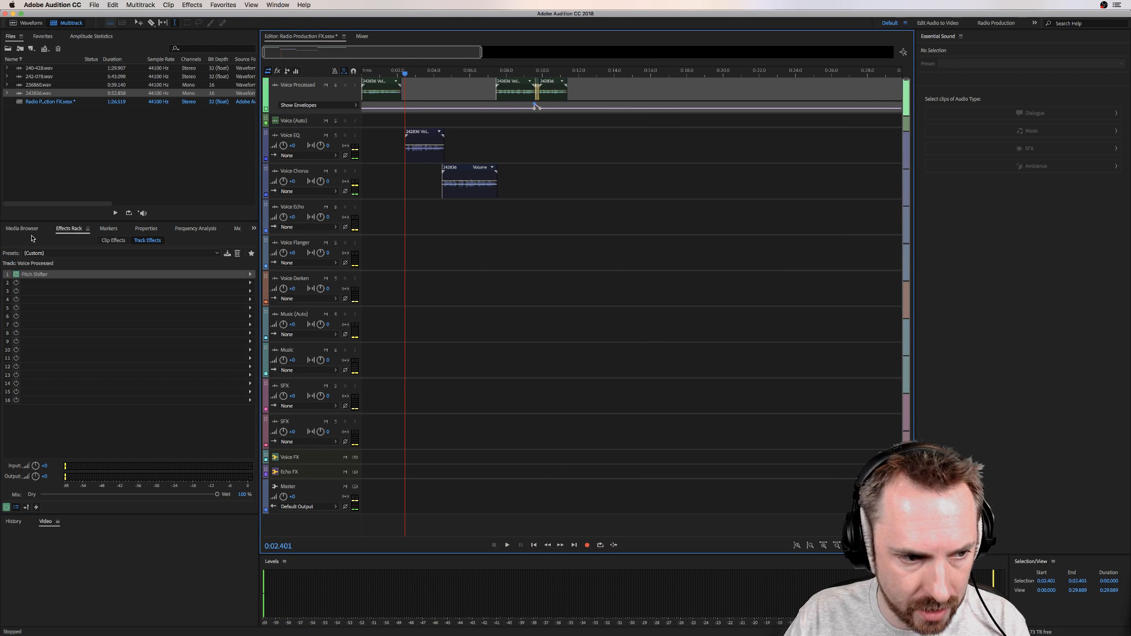
{"action": "left_click", "coordinate": [22, 228]}
{"action": "left_click", "coordinate": [104, 244]}
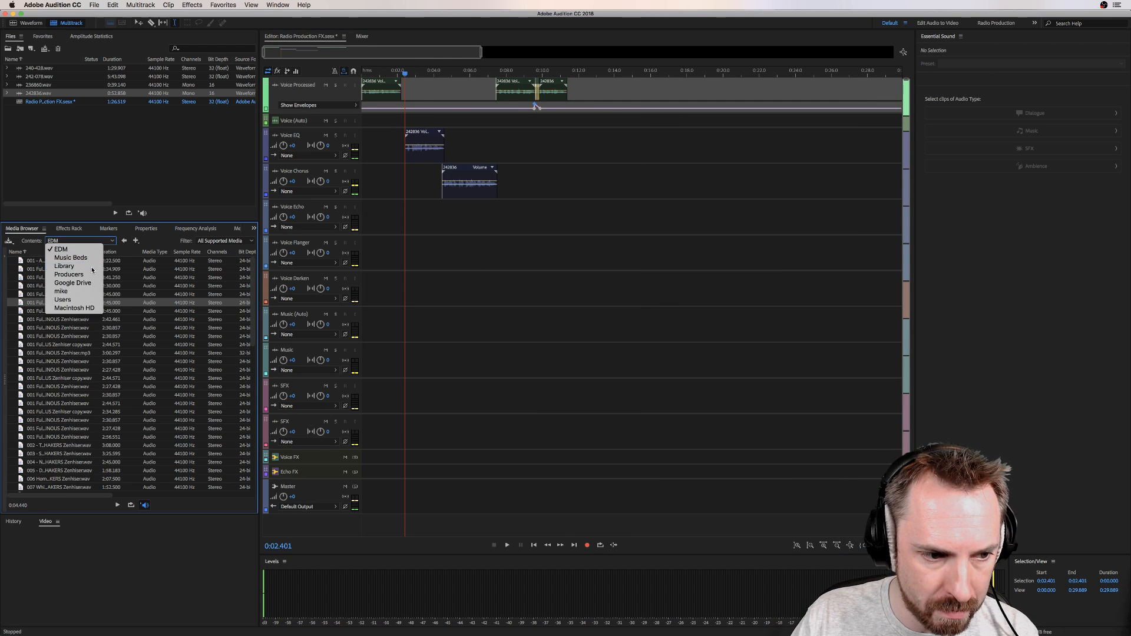
{"action": "left_click", "coordinate": [46, 271]}
{"action": "double_click", "coordinate": [39, 277]}
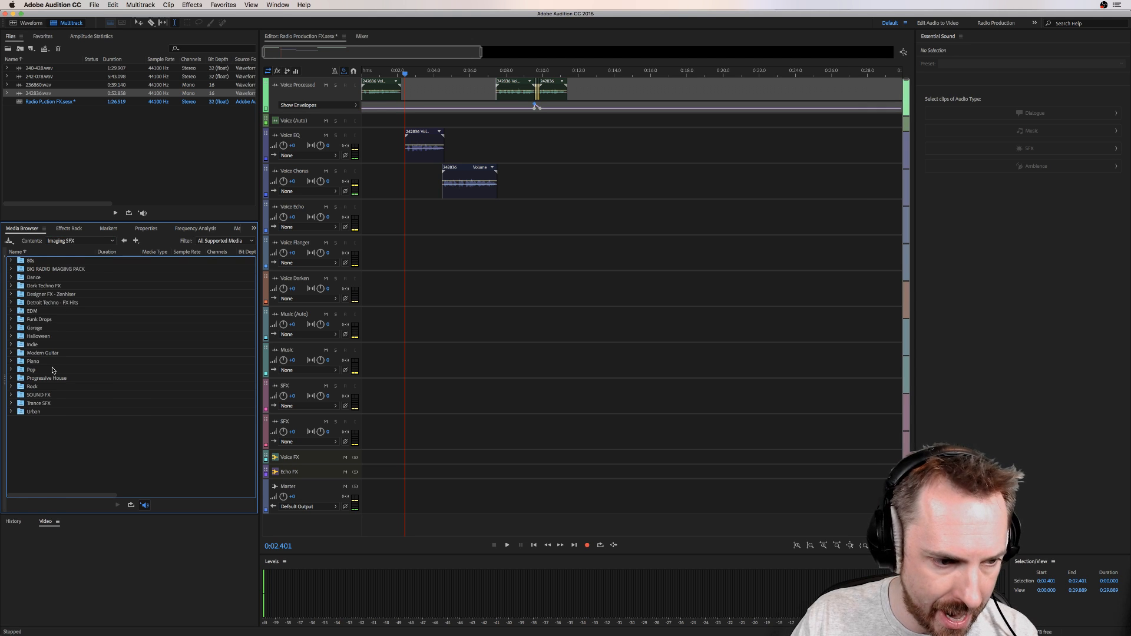
{"action": "double_click", "coordinate": [35, 269]}
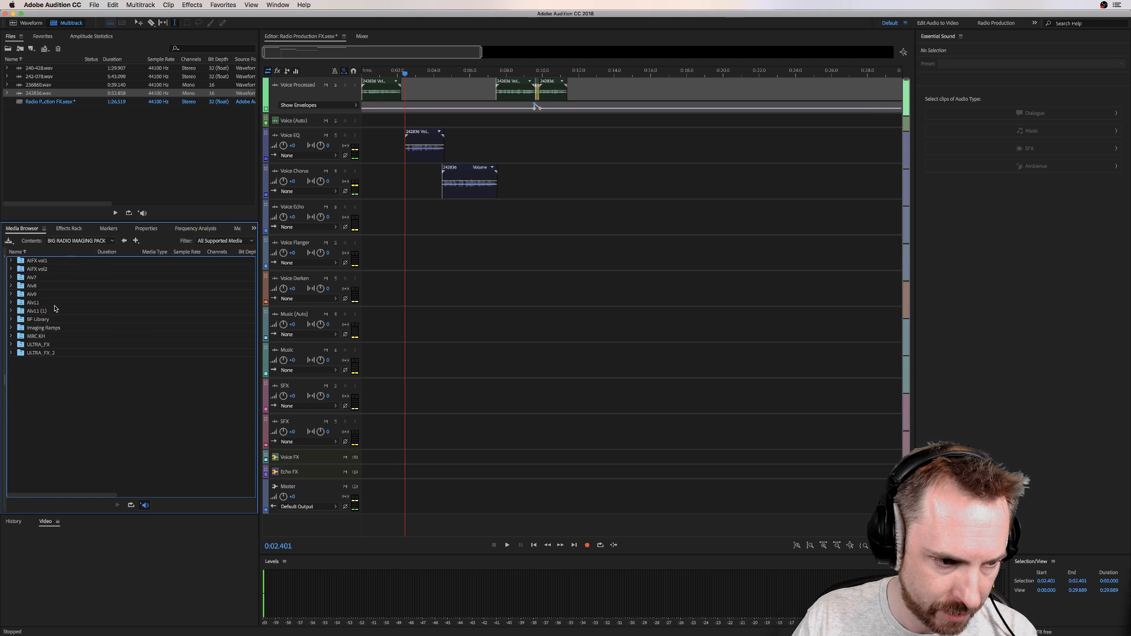
{"action": "double_click", "coordinate": [32, 294]}
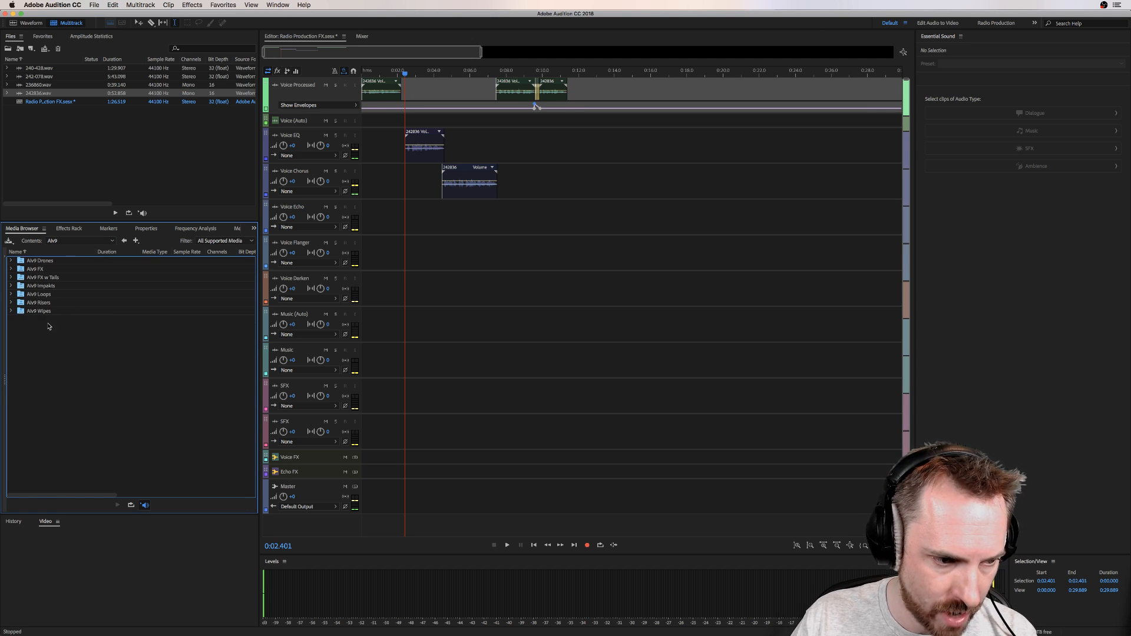
Step: Add AIv9 FX w Tail 08.wav from the AIv9 FX w Tails folder to the first SFX track, starting at about 1.7 seconds
{"action": "double_click", "coordinate": [41, 277]}
{"action": "left_click_drag", "start_coordinate": [46, 320], "coordinate": [414, 405]}
{"action": "left_click", "coordinate": [411, 361]}
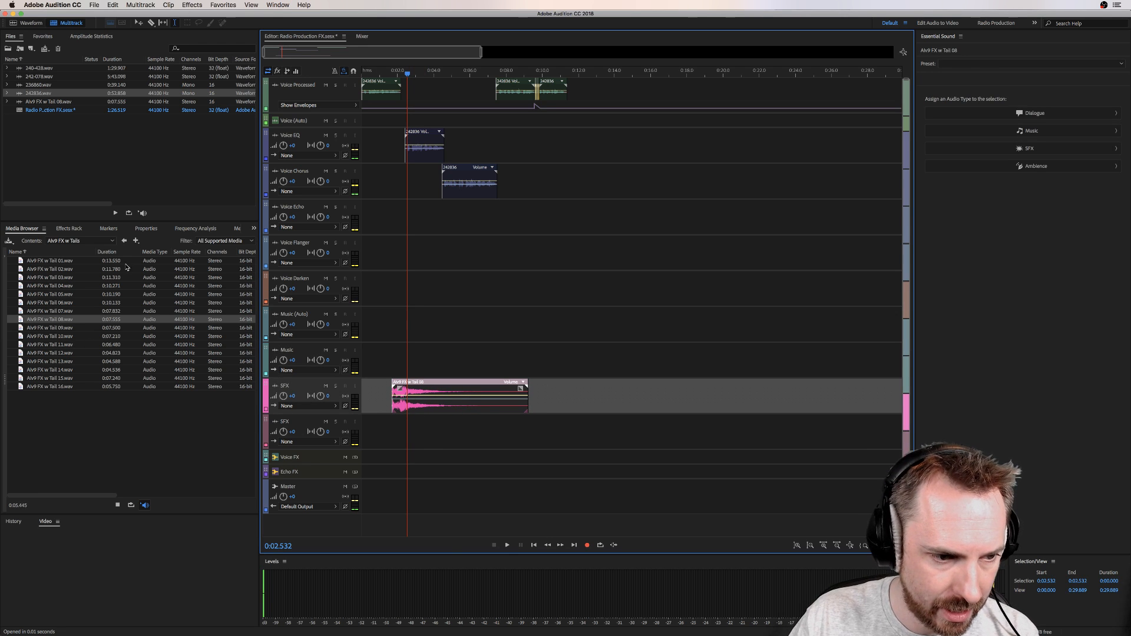
Step: Add AIv9 FX 11.wav from the AIv9 FX folder to the second SFX track and delete a short section near its start
{"action": "left_click", "coordinate": [124, 241]}
{"action": "double_click", "coordinate": [47, 268]}
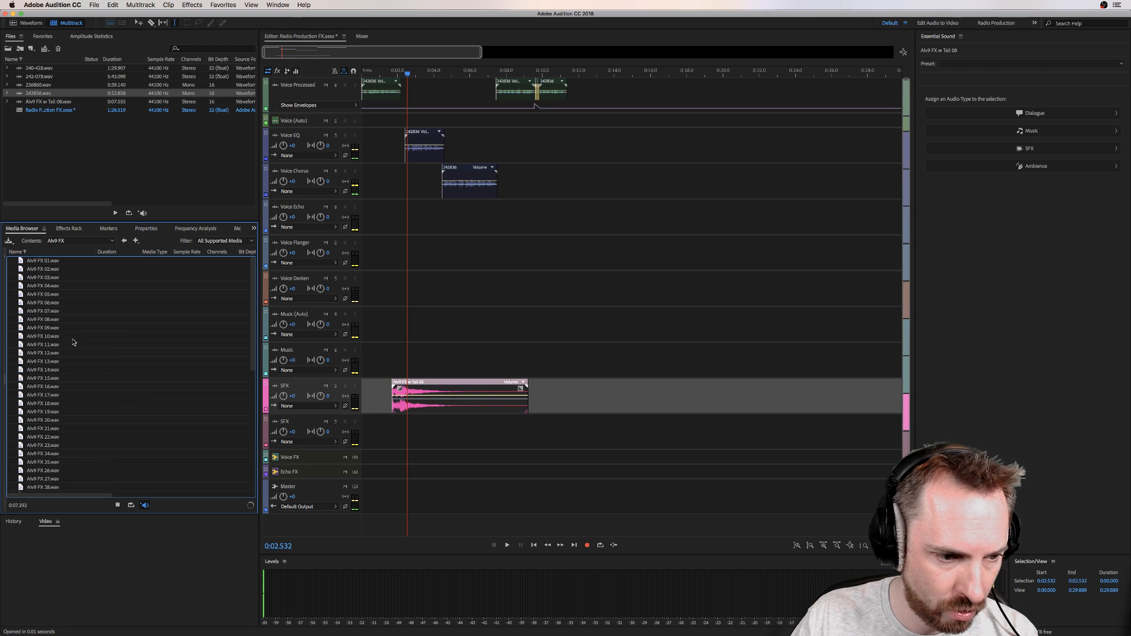
{"action": "left_click_drag", "start_coordinate": [50, 345], "coordinate": [432, 439]}
{"action": "key", "text": "Delete"}
{"action": "left_click", "coordinate": [443, 449]}
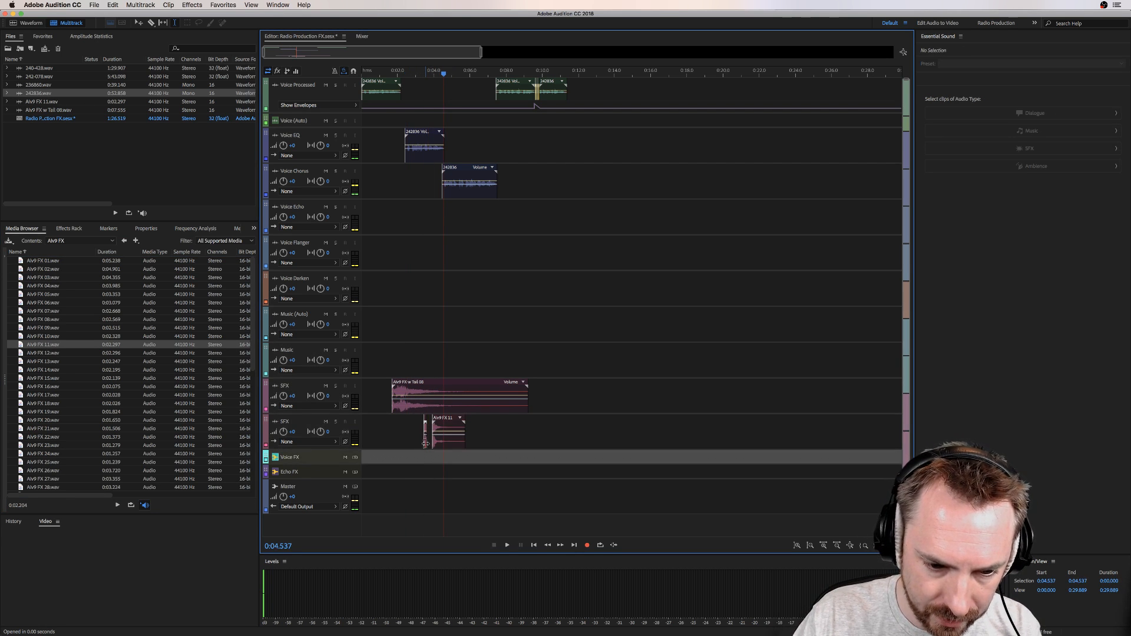
Step: Move the main AIv9 FX 11 piece to the start of the Voice Chorus clip and overlap its short opening slice from about 4.3 seconds
{"action": "right_click", "coordinate": [425, 443]}
{"action": "left_click", "coordinate": [431, 105]}
{"action": "scroll", "coordinate": [439, 71], "scroll_direction": "up", "scroll_amount": 5}
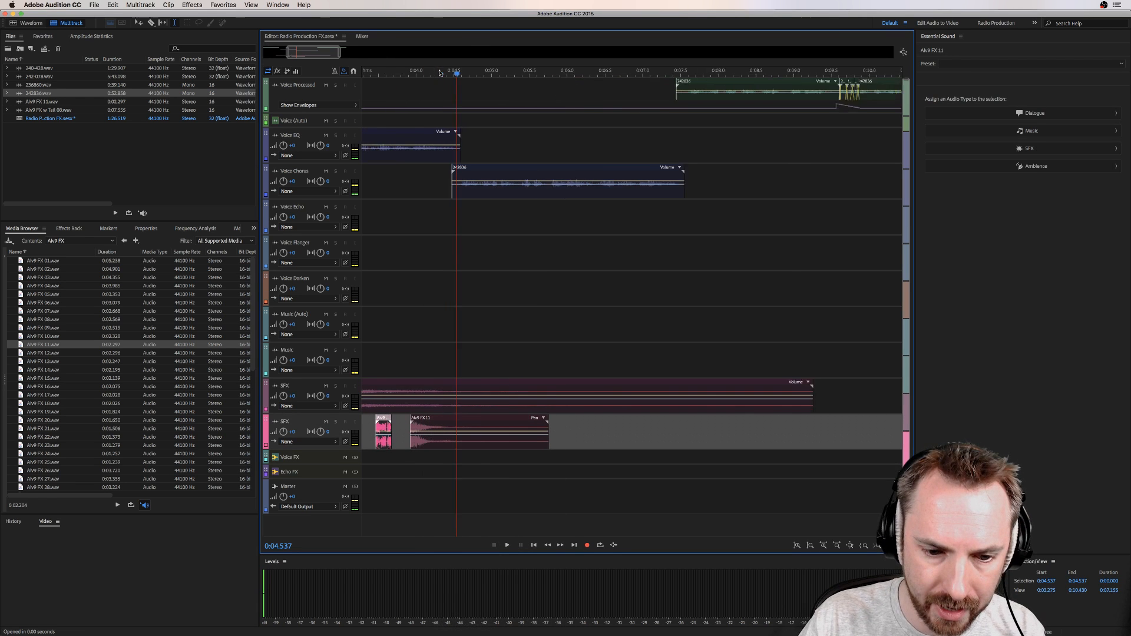
{"action": "left_click_drag", "start_coordinate": [449, 422], "coordinate": [492, 422]}
{"action": "left_click_drag", "start_coordinate": [373, 438], "coordinate": [445, 449]}
Step: Add AIv9 FX 19.wav to the second SFX track, delete a short part of it, and position it at about 7.0 seconds
{"action": "left_click_drag", "start_coordinate": [82, 414], "coordinate": [648, 440]}
{"action": "key", "text": "Delete"}
{"action": "left_click_drag", "start_coordinate": [721, 441], "coordinate": [690, 444]}
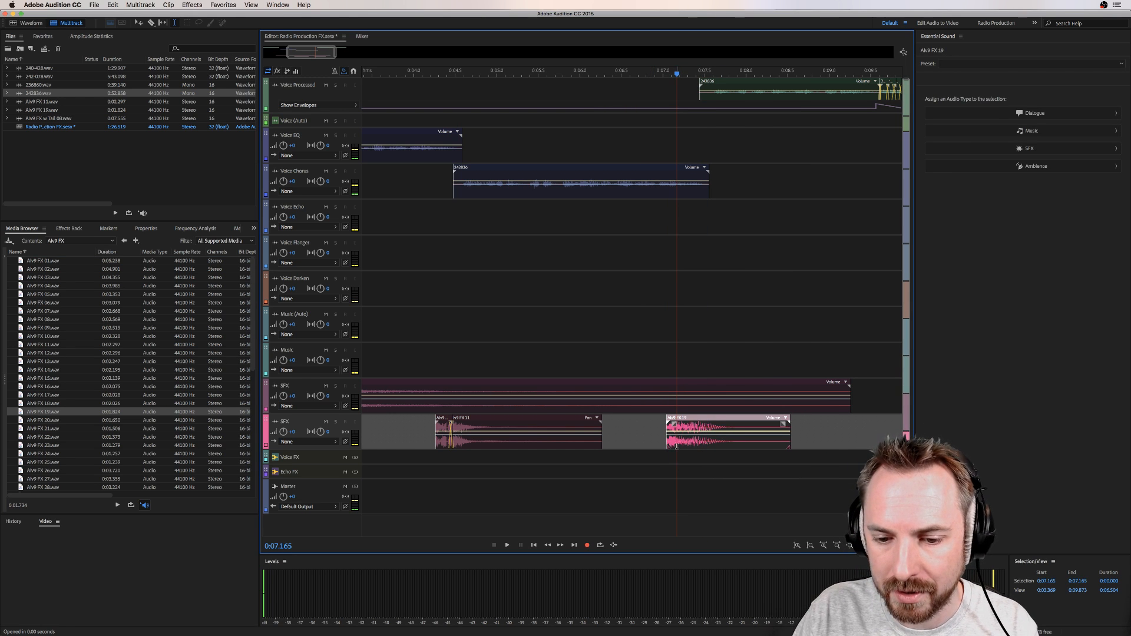
Step: Delete the opening clip on Voice Processed and play the combined voice and sound effects from about 1.7 seconds
{"action": "key", "text": "backslash"}
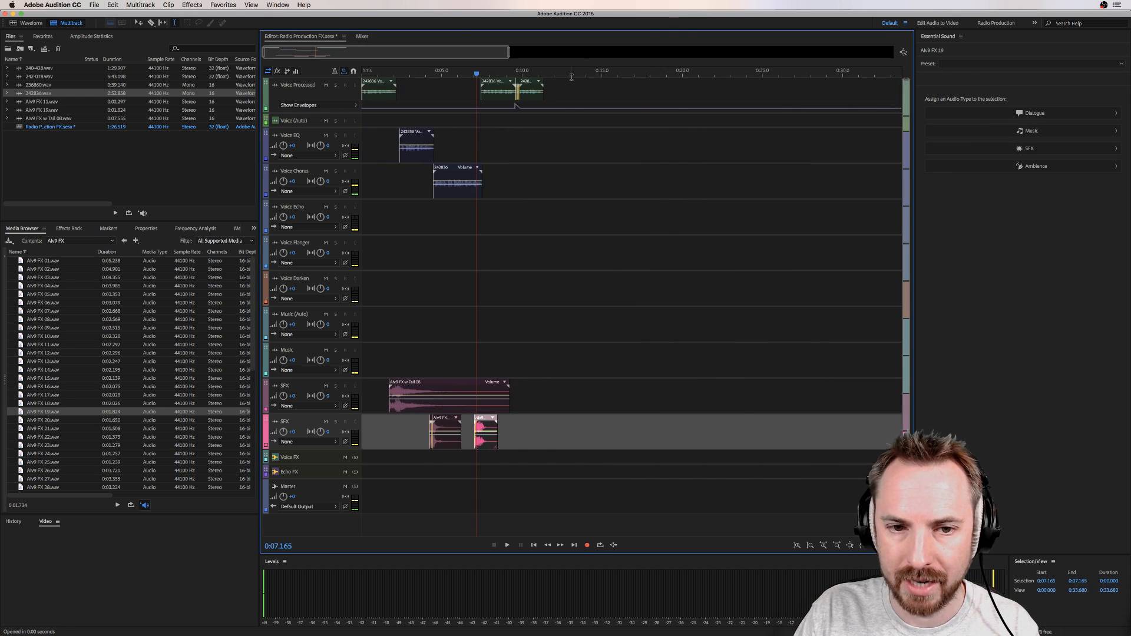
{"action": "left_click", "coordinate": [389, 83]}
{"action": "key", "text": "Delete"}
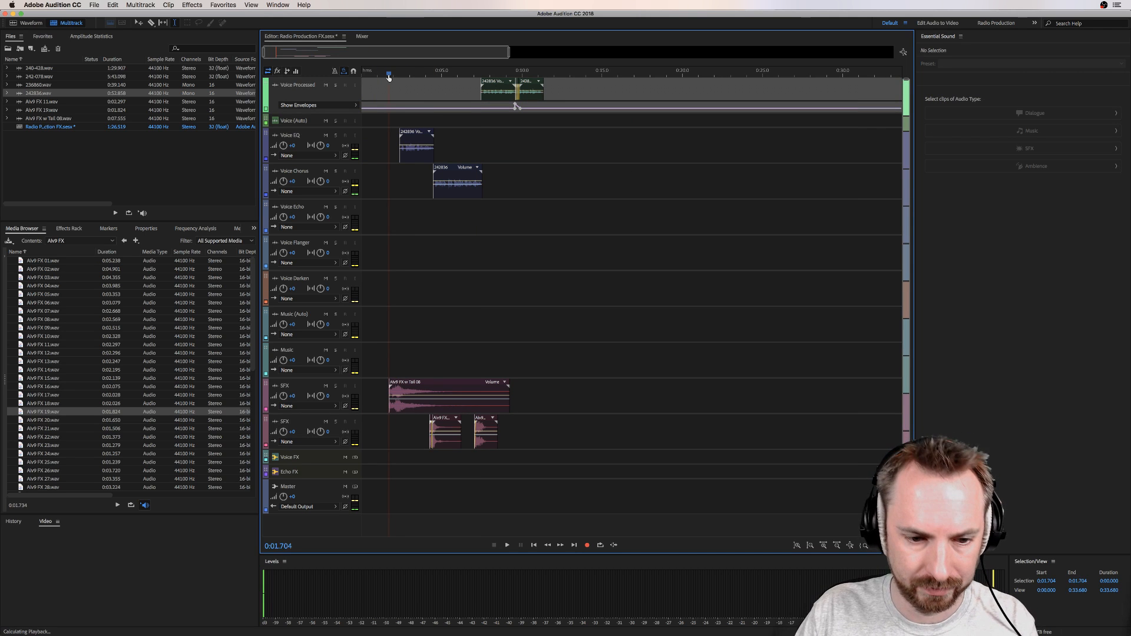
{"action": "key", "text": "space"}
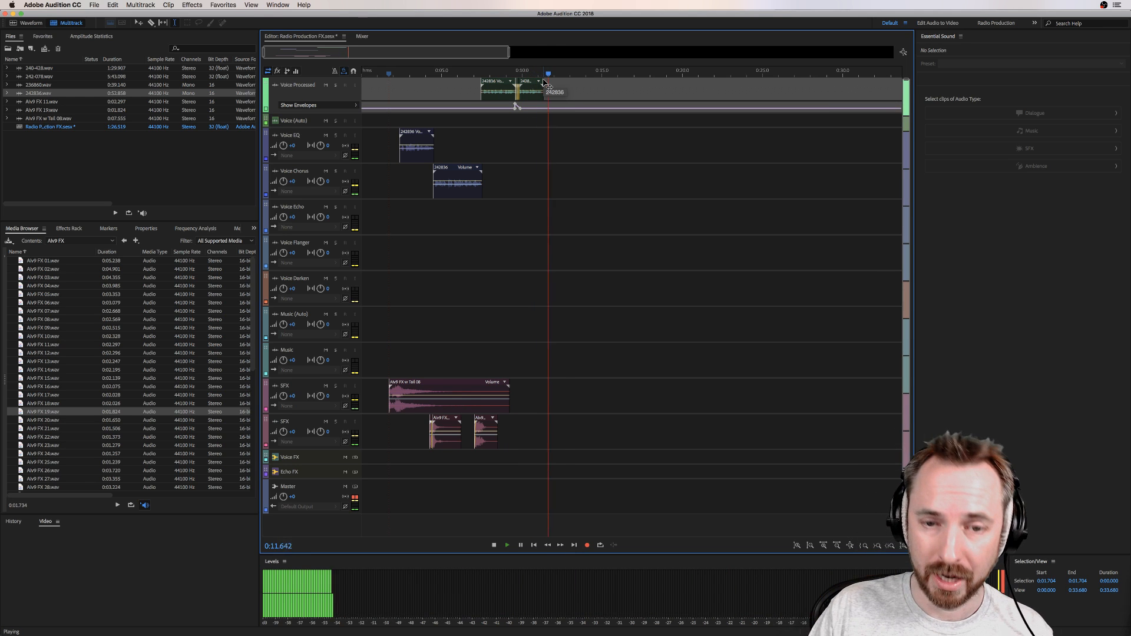
{"action": "key", "text": "space"}
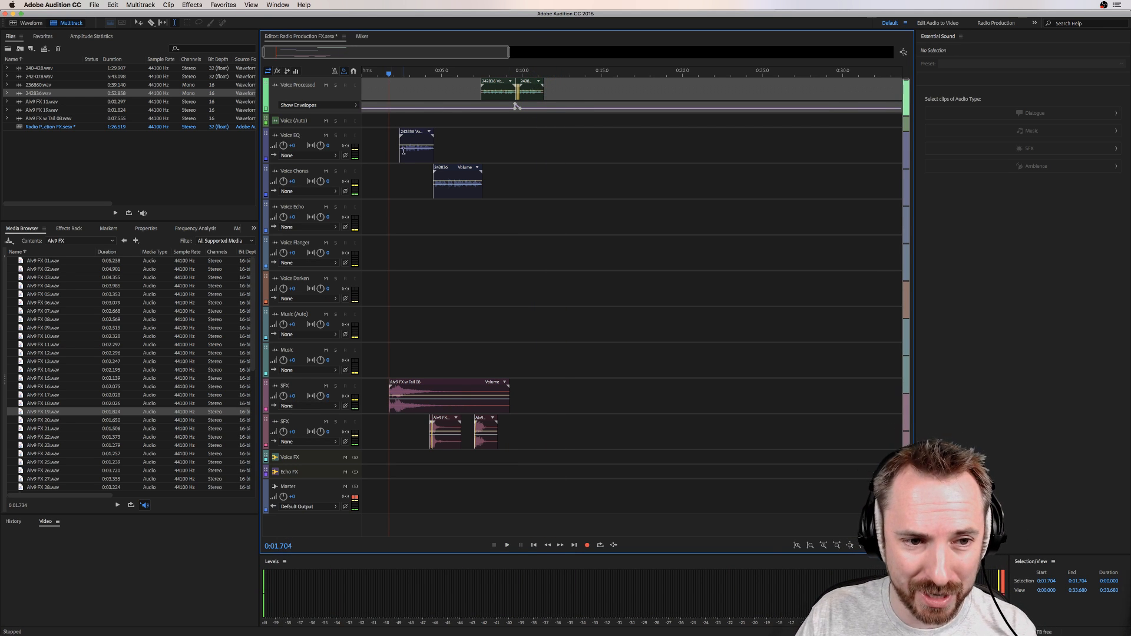
{"action": "left_click", "coordinate": [392, 145]}
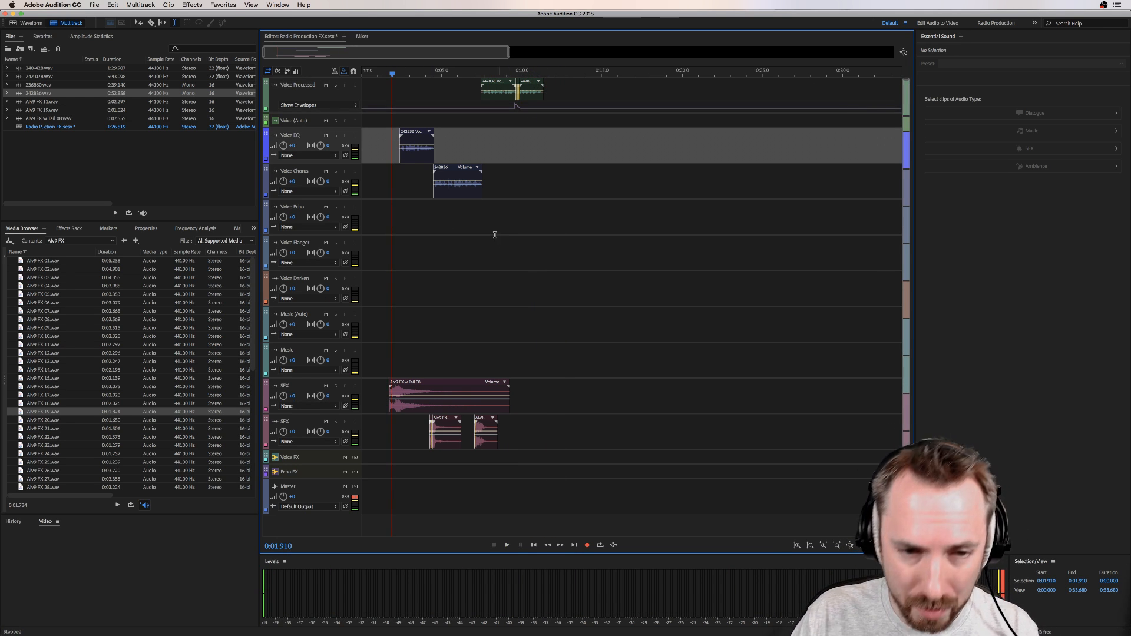
{"action": "left_click", "coordinate": [409, 183]}
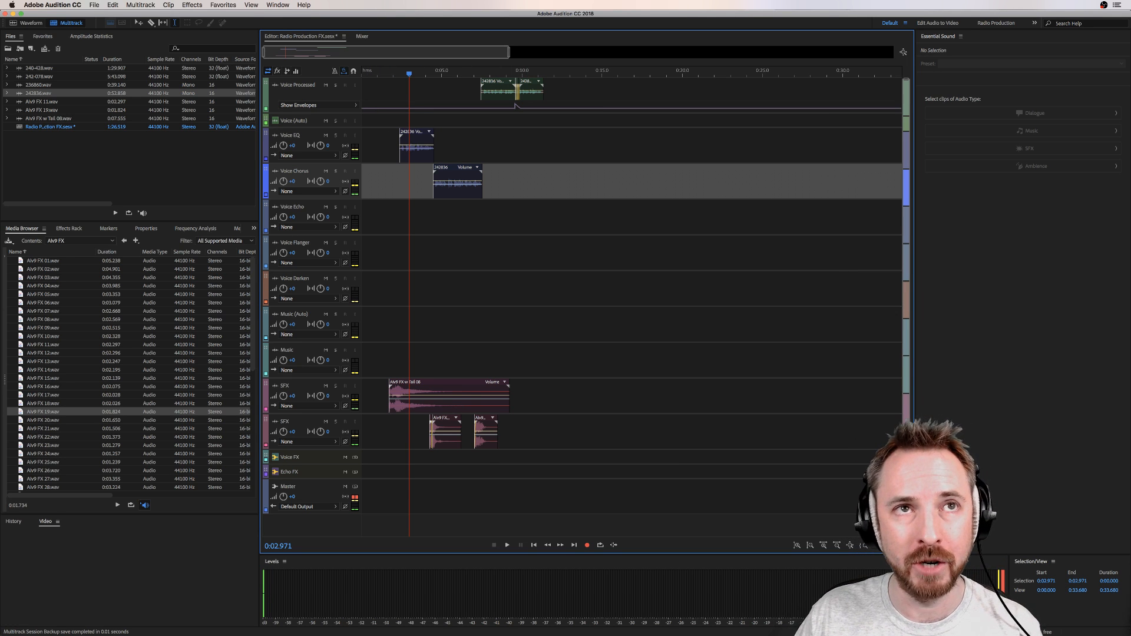
{"action": "key", "text": "super+Tab"}
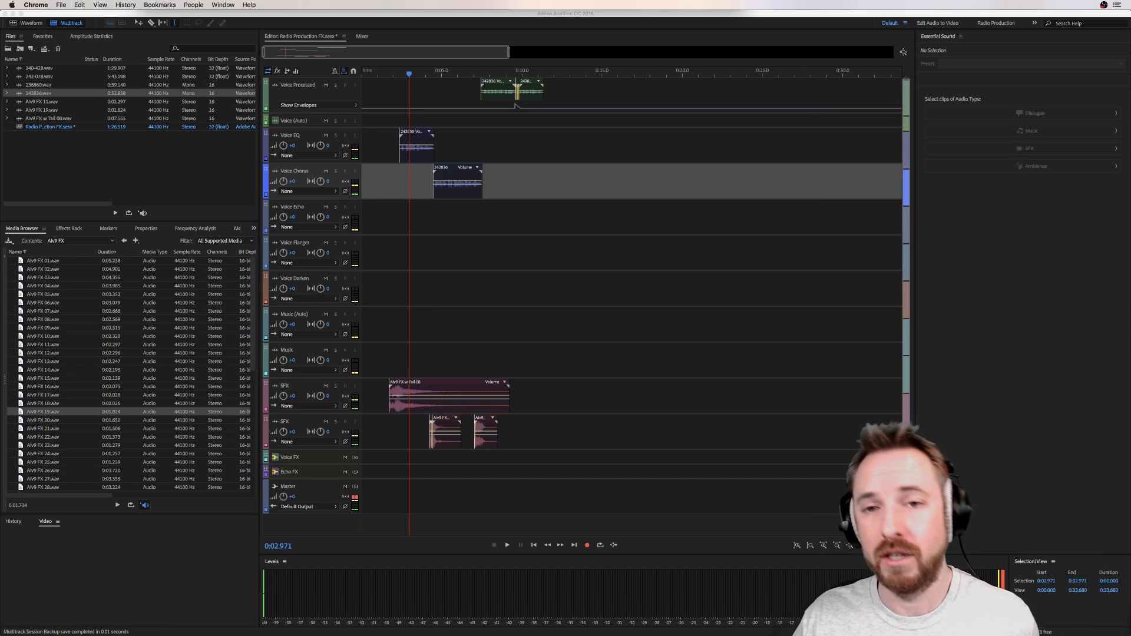
{"action": "key", "text": "super+Tab"}
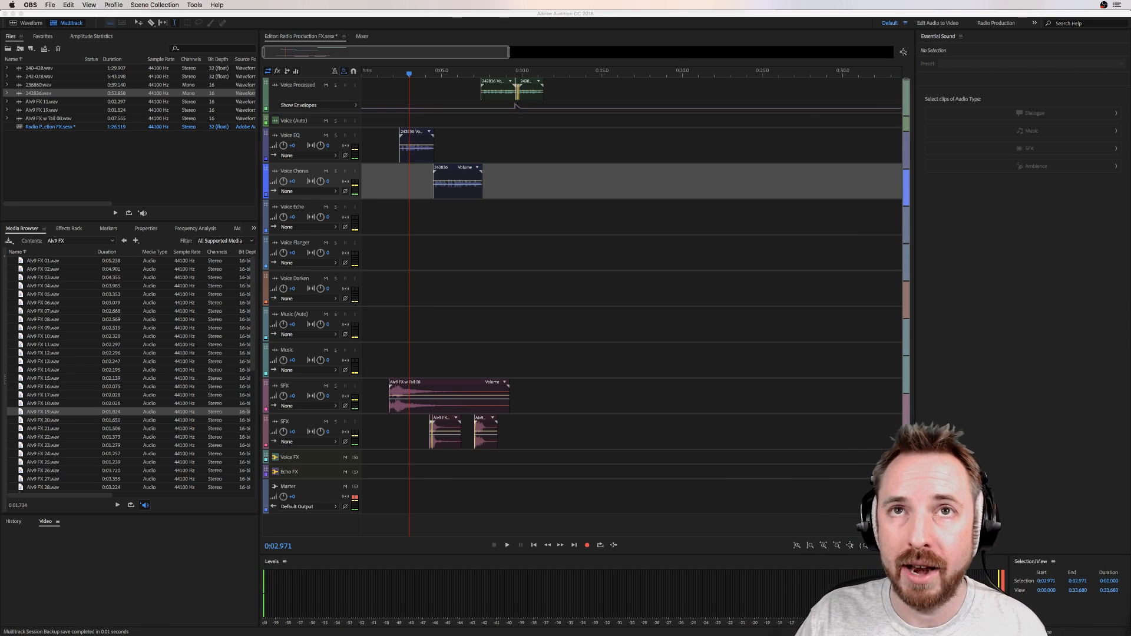